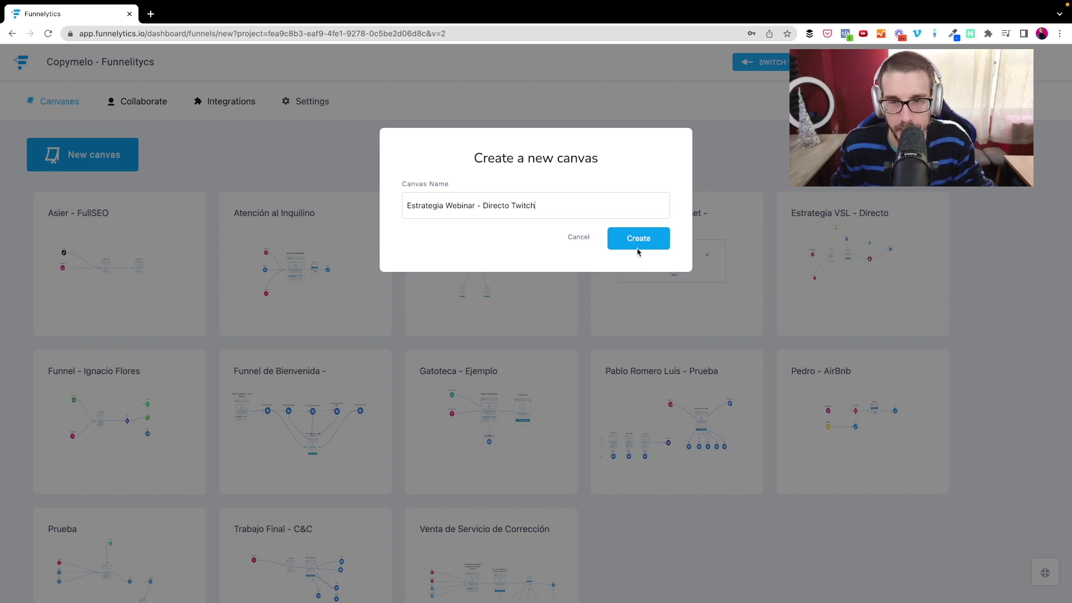
- Create the canvas "Estrategia Webinar - Directo Twitch" and place a Sales Page Video page near the middle of it
{"action": "left_click", "coordinate": [639, 244]}
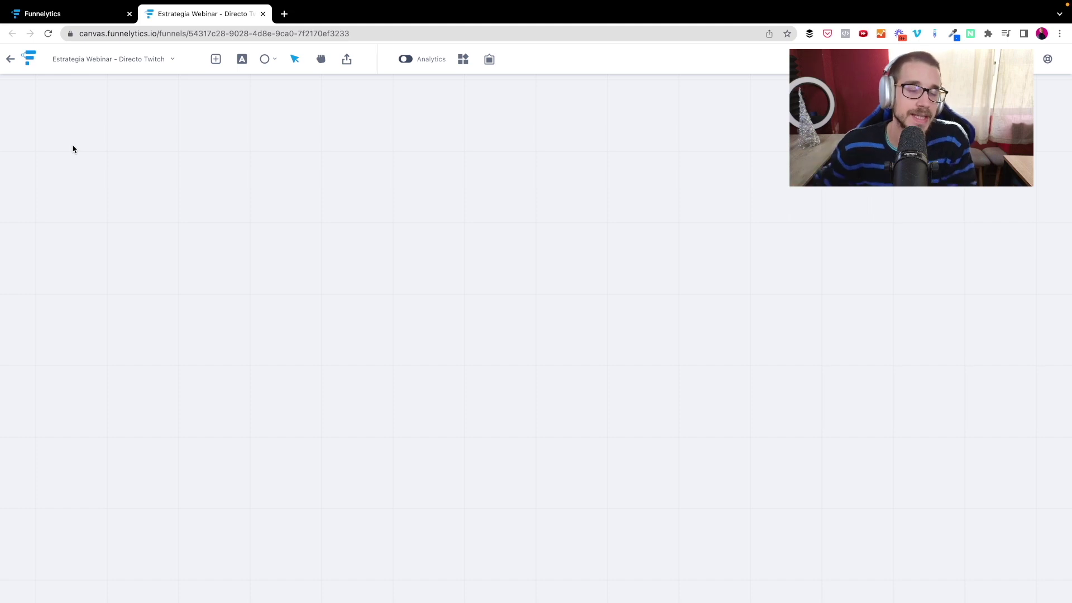
{"action": "left_click", "coordinate": [216, 59]}
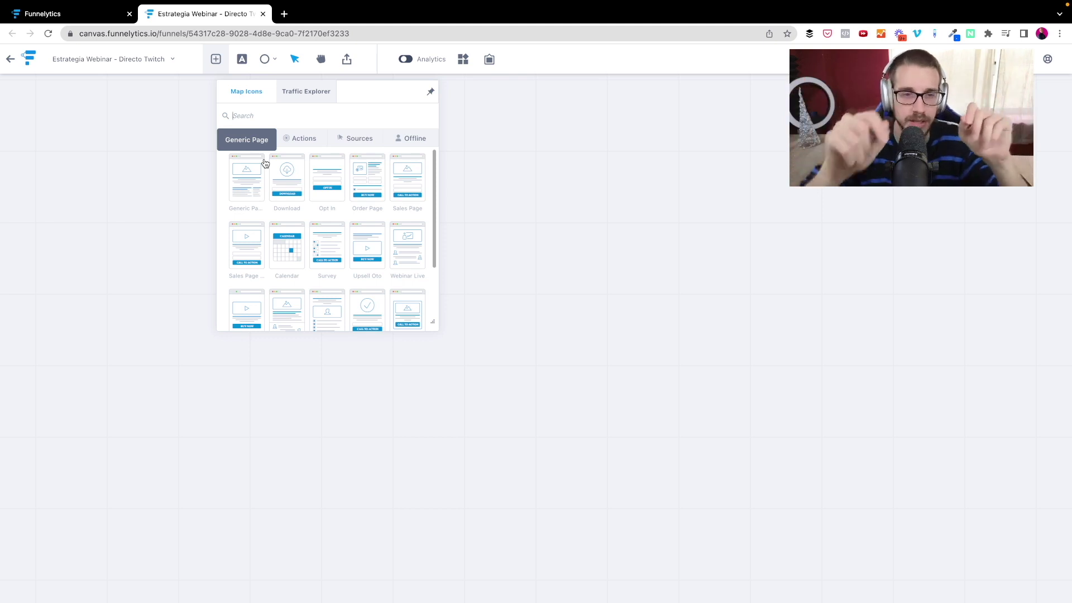
{"action": "left_click_drag", "start_coordinate": [244, 261], "coordinate": [553, 278]}
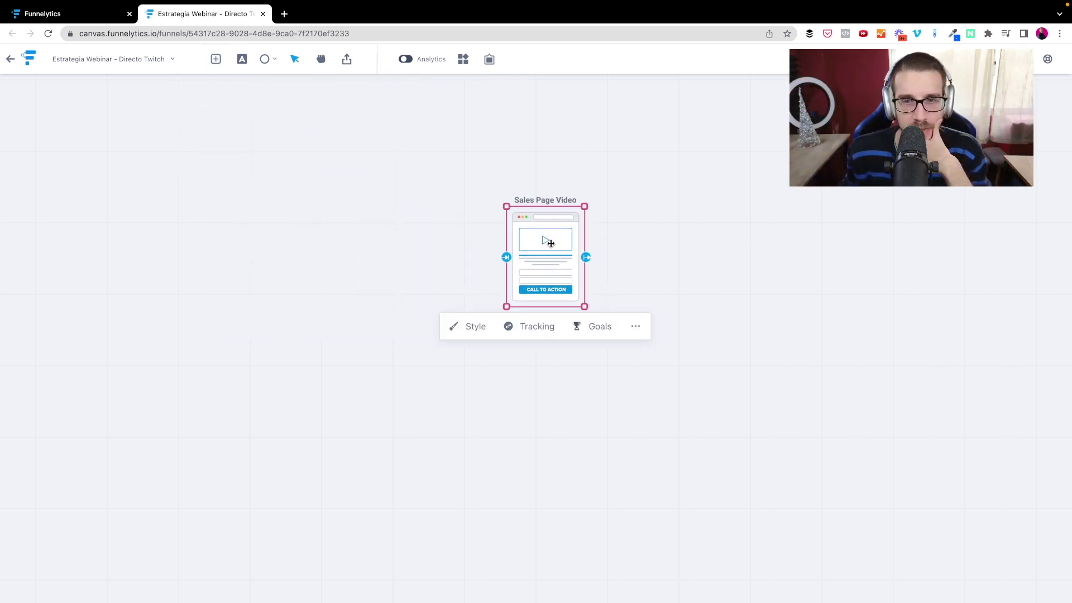
- Label the video sales page "Webinar" and shift it slightly to the left on the canvas
{"action": "left_click", "coordinate": [635, 326]}
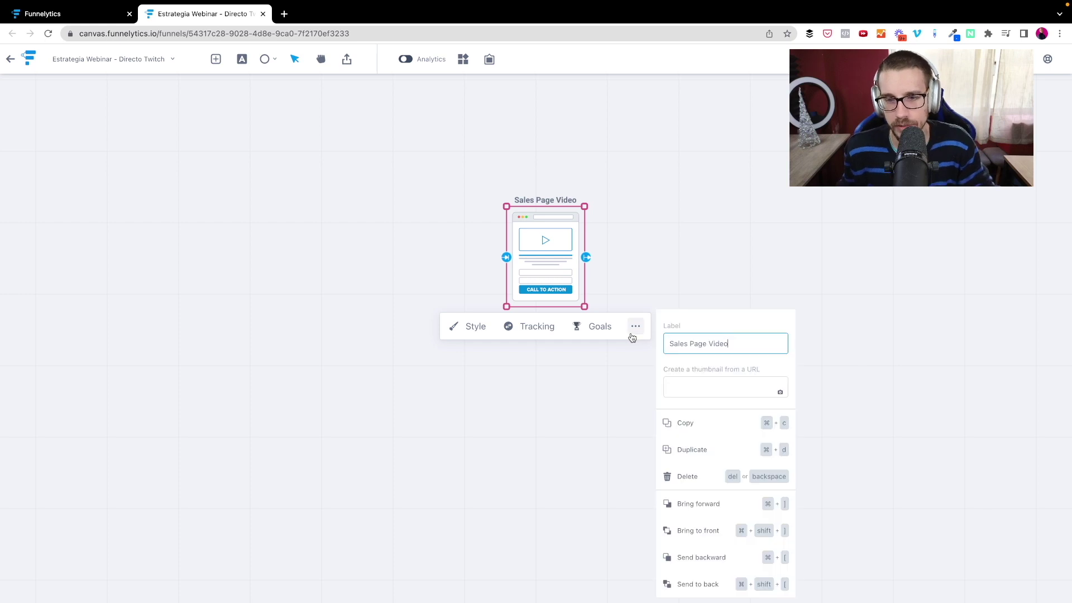
{"action": "triple_click", "coordinate": [688, 339]}
{"action": "type", "text": "Webinar"}
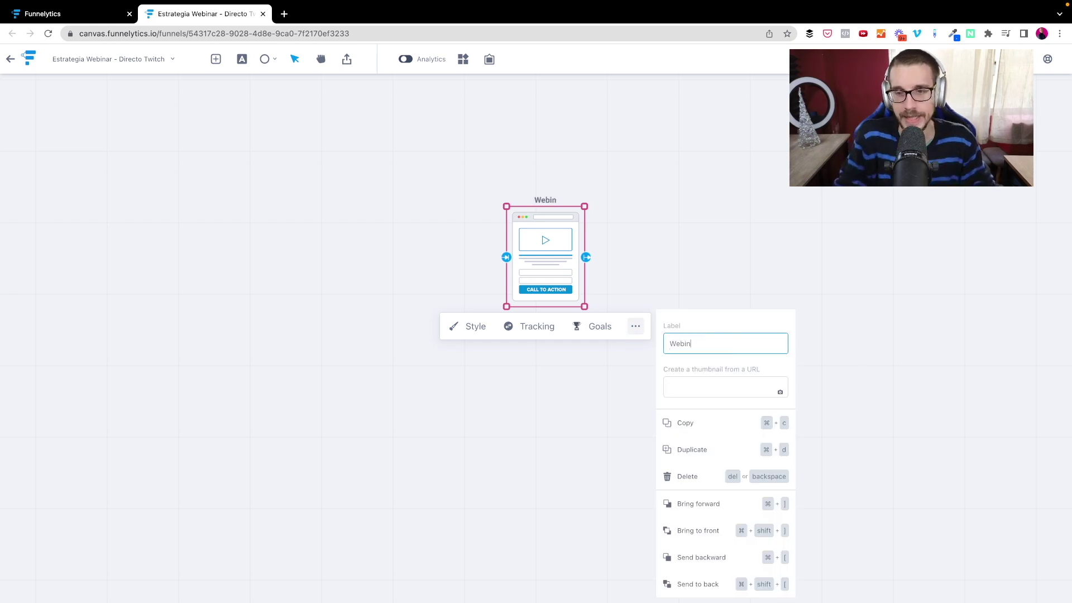
{"action": "left_click", "coordinate": [586, 162]}
{"action": "left_click_drag", "start_coordinate": [538, 263], "coordinate": [512, 266]}
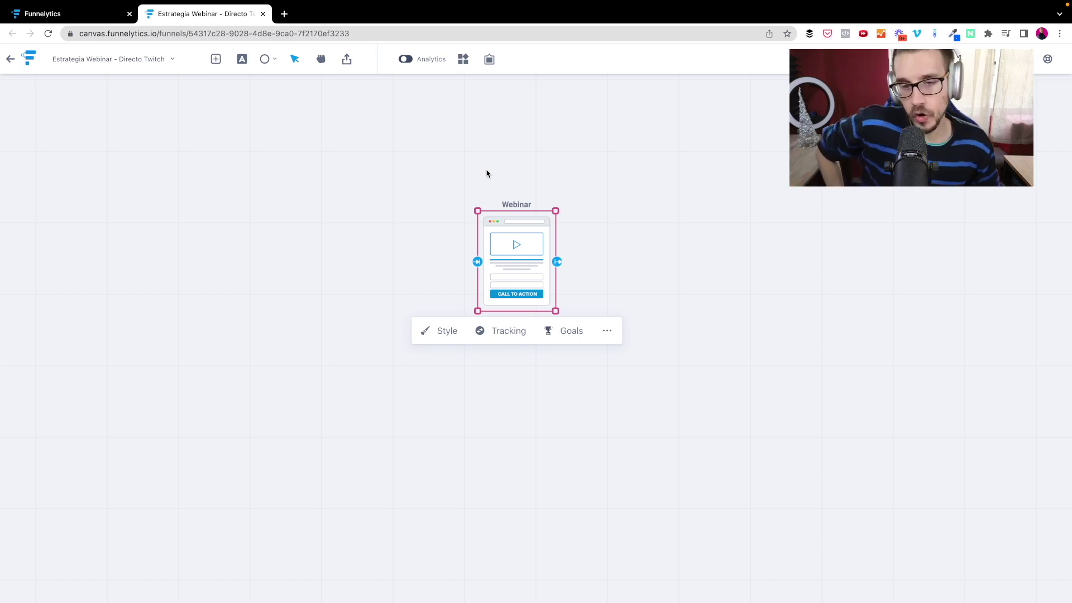
- Add a Generic Page to the canvas, level with the Webinar page and to its left
{"action": "left_click", "coordinate": [288, 213]}
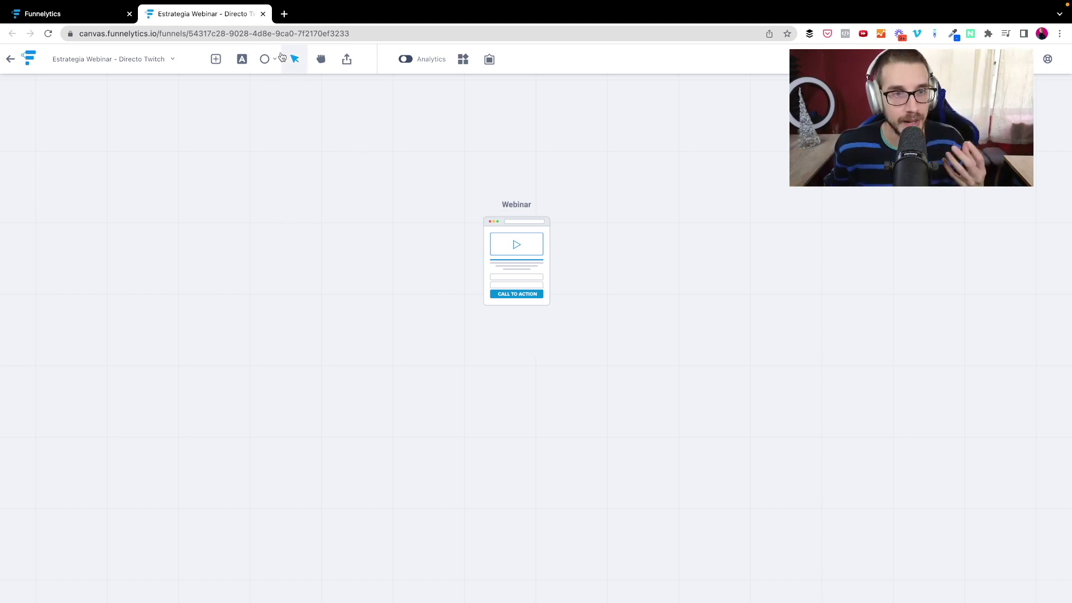
{"action": "left_click", "coordinate": [215, 58]}
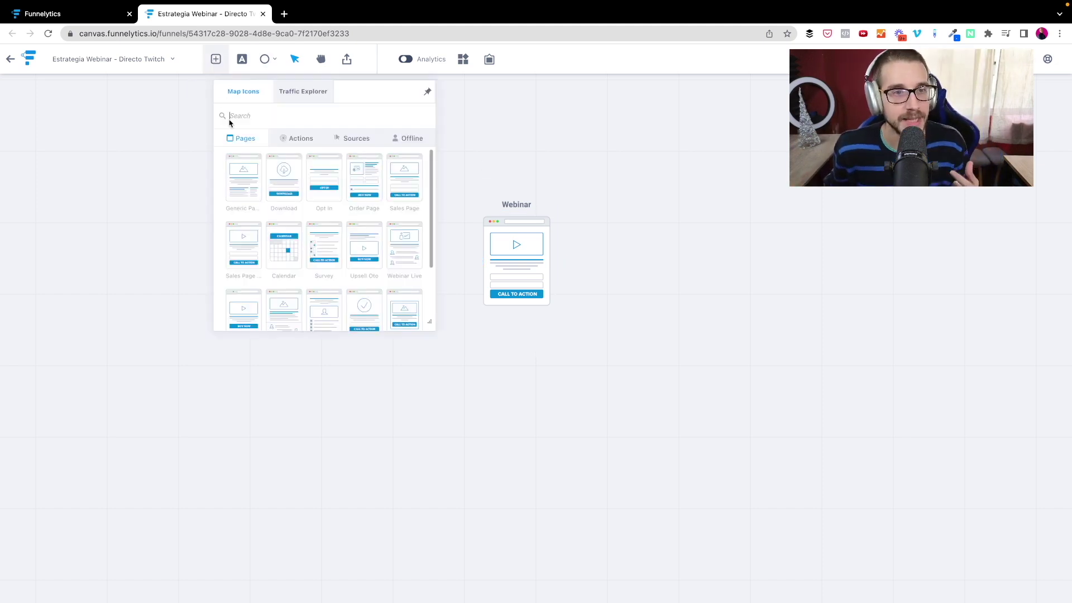
{"action": "left_click", "coordinate": [254, 190]}
{"action": "left_click_drag", "start_coordinate": [210, 133], "coordinate": [317, 270]}
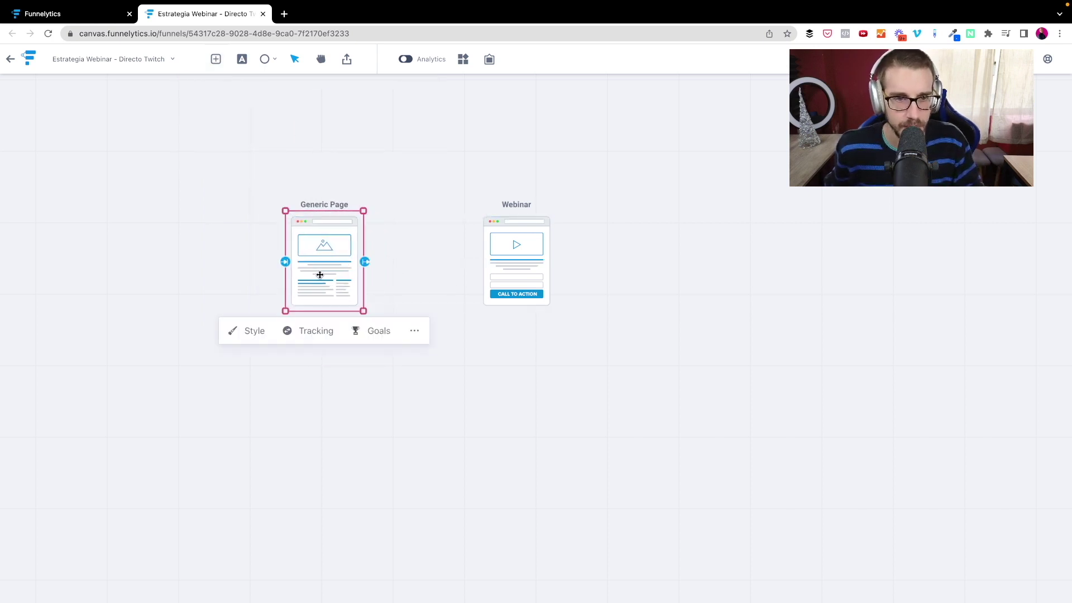
- Label the generic page "Página Registro"
{"action": "left_click", "coordinate": [413, 331]}
{"action": "triple_click", "coordinate": [463, 344]}
{"action": "type", "text": "Registro"}
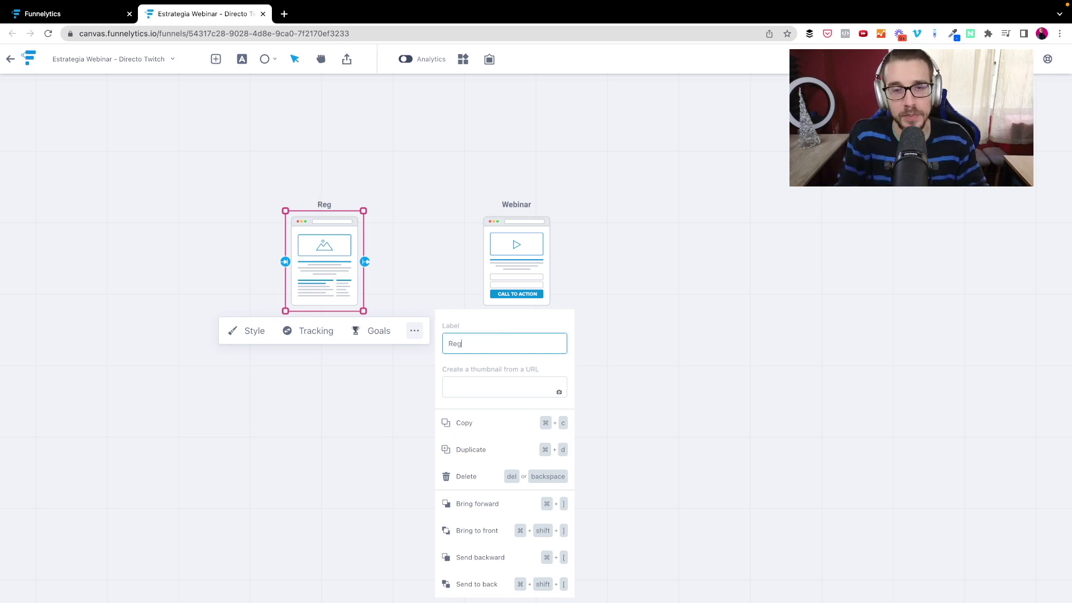
{"action": "left_click", "coordinate": [448, 344]}
{"action": "type", "text": "Página"}
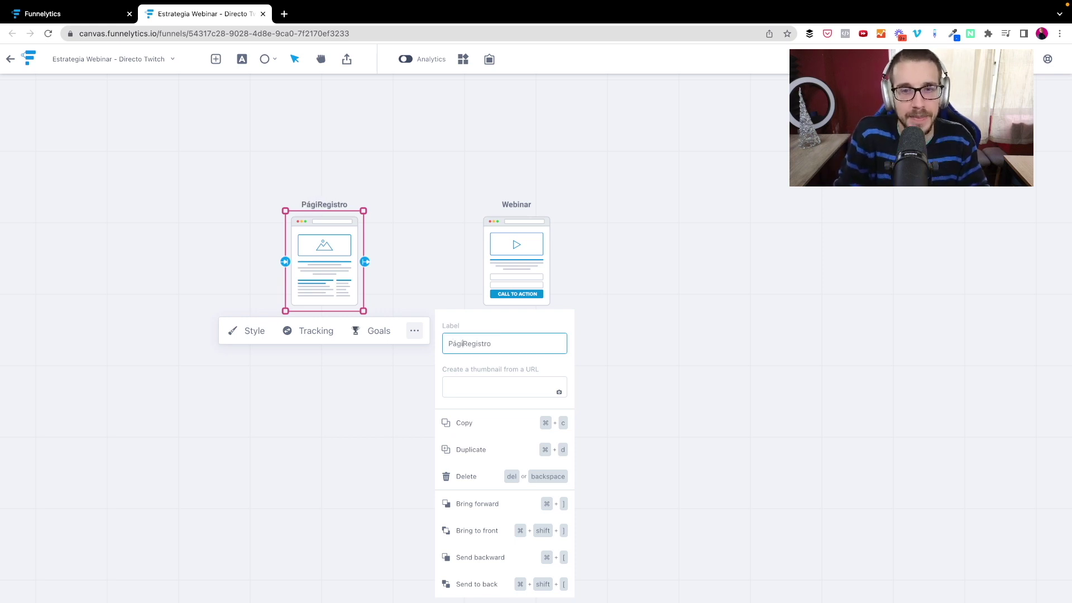
{"action": "left_click", "coordinate": [445, 254]}
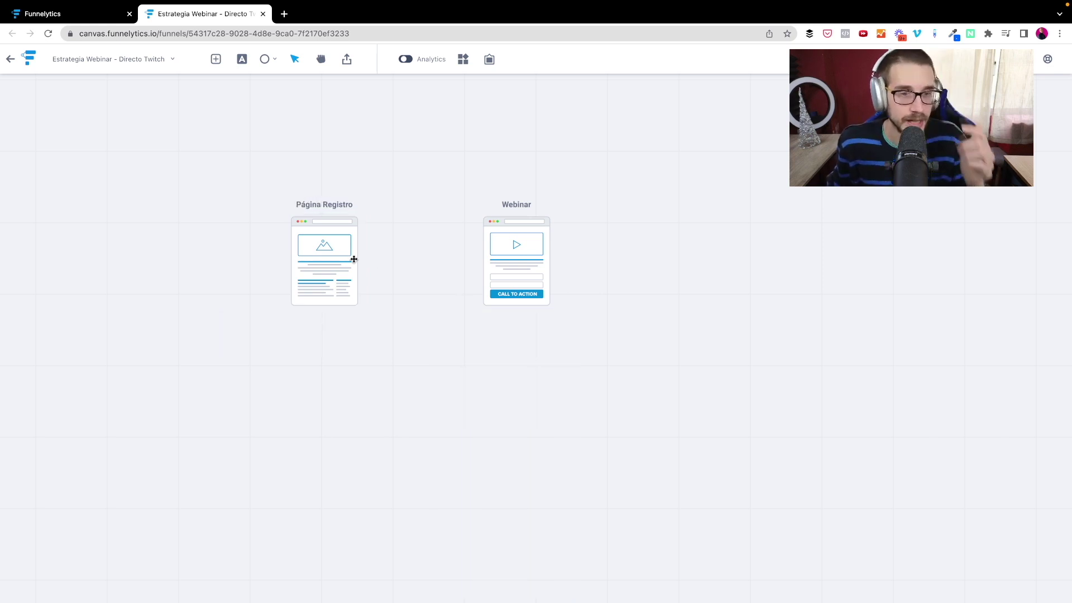
- Connect Página Registro to the Webinar page with an arrow and move Webinar a little further right
{"action": "left_click", "coordinate": [346, 256]}
{"action": "left_click_drag", "start_coordinate": [364, 261], "coordinate": [568, 244]}
{"action": "left_click", "coordinate": [535, 245]}
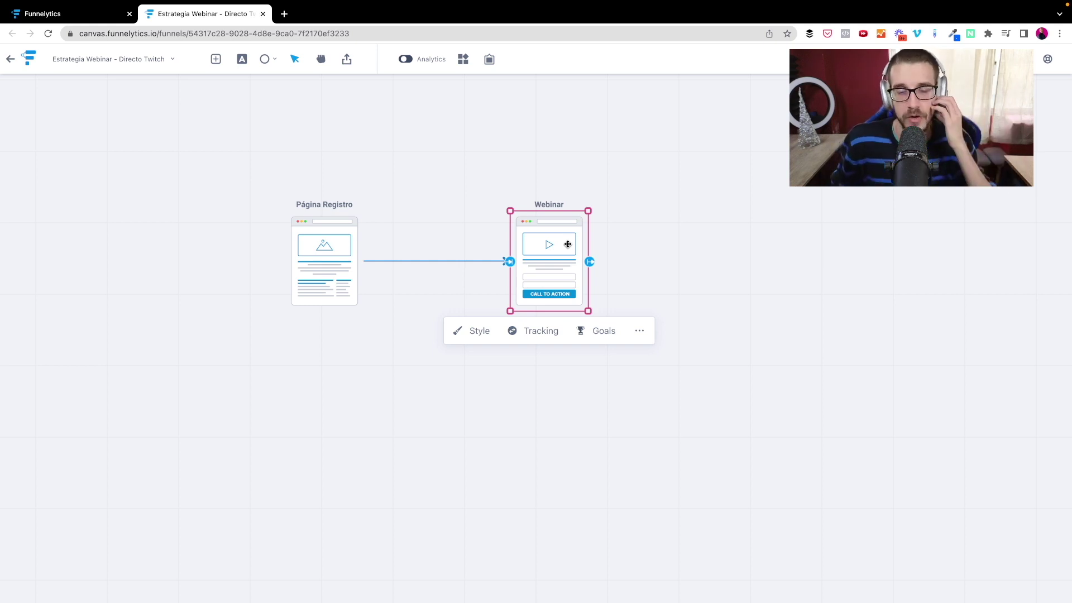
- Find the Instagram Ad icon by searching "in" and place it to the upper left of Página Registro
{"action": "left_click", "coordinate": [300, 271]}
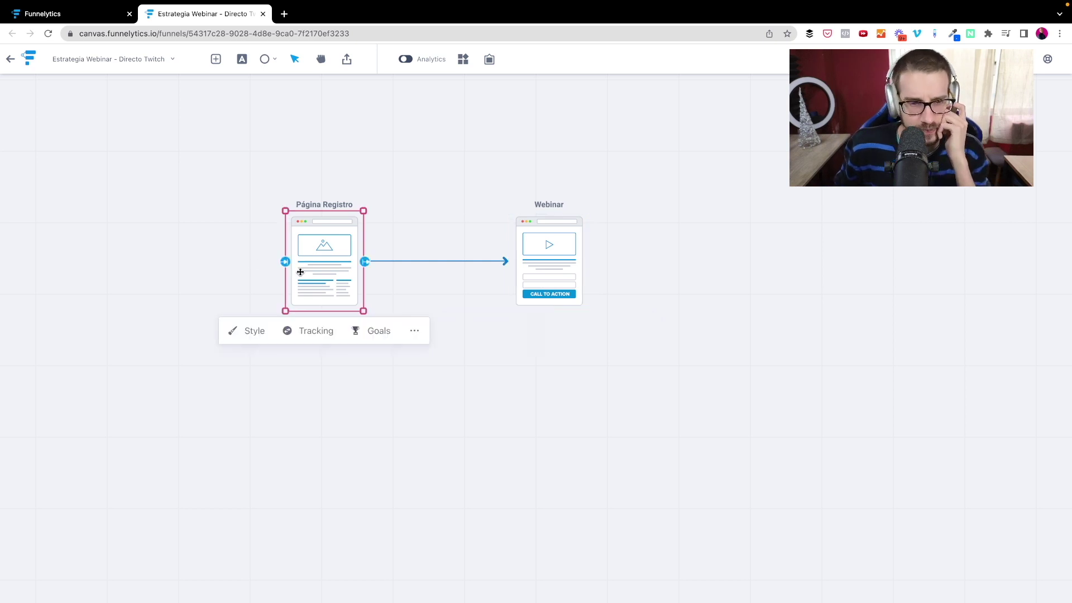
{"action": "left_click", "coordinate": [210, 255]}
{"action": "scroll", "coordinate": [211, 256], "scroll_direction": "left", "scroll_amount": 4}
{"action": "left_click", "coordinate": [216, 60]}
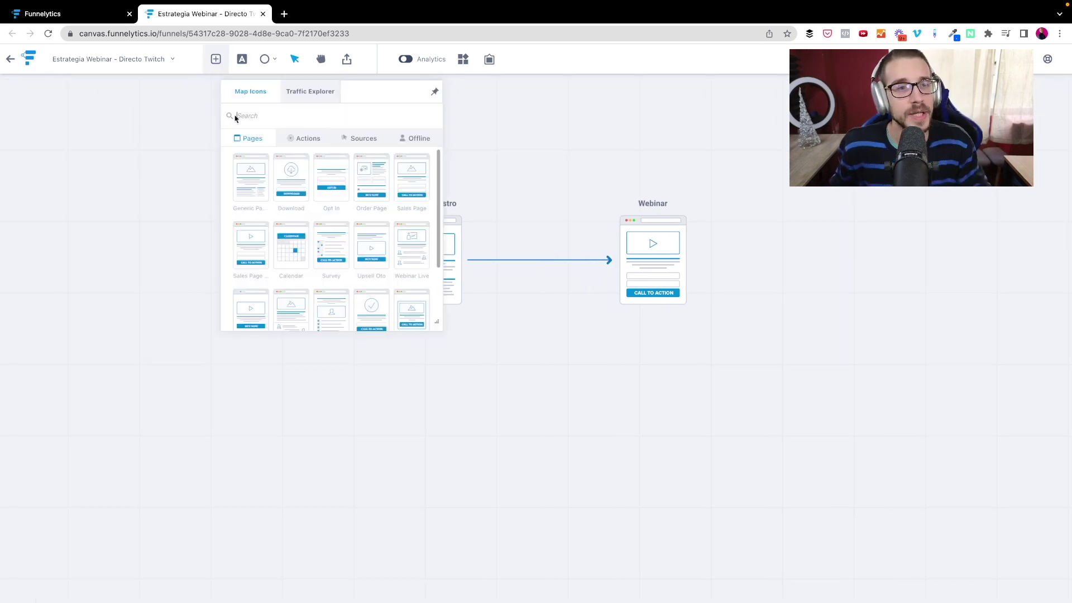
{"action": "left_click", "coordinate": [247, 117]}
{"action": "type", "text": "in"}
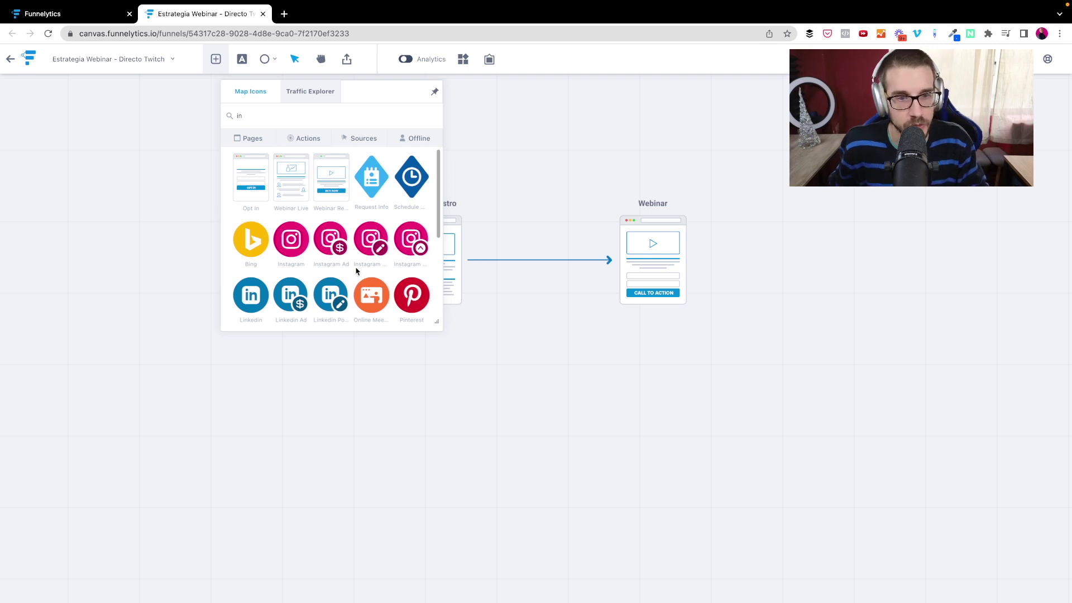
{"action": "left_click", "coordinate": [337, 253]}
{"action": "left_click_drag", "start_coordinate": [216, 107], "coordinate": [210, 167]}
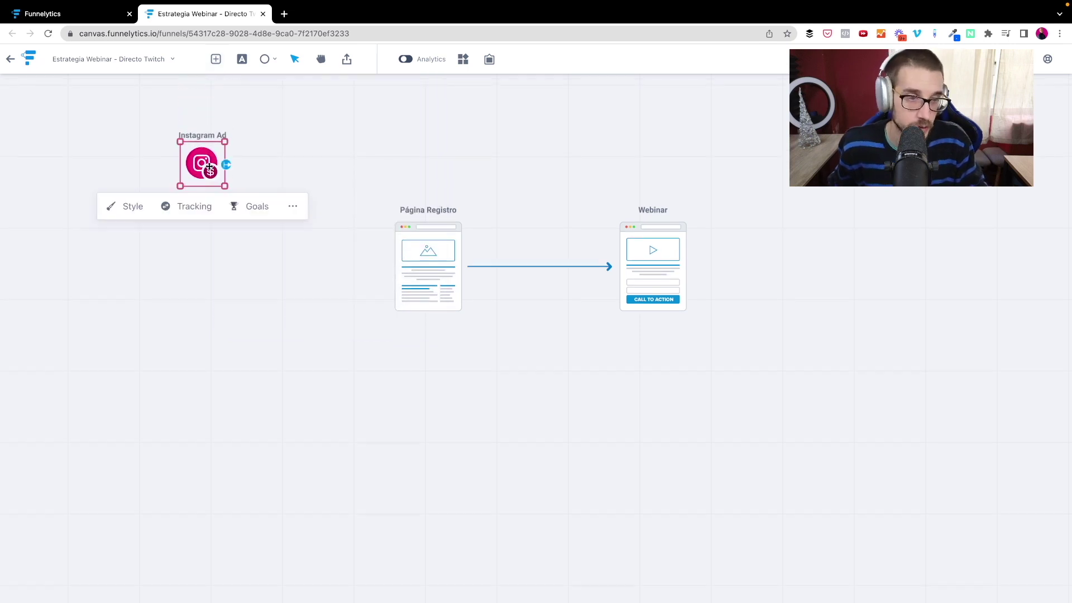
- Label the Instagram Ad icon "Publicidad"
{"action": "left_click", "coordinate": [292, 206]}
{"action": "double_click", "coordinate": [341, 249]}
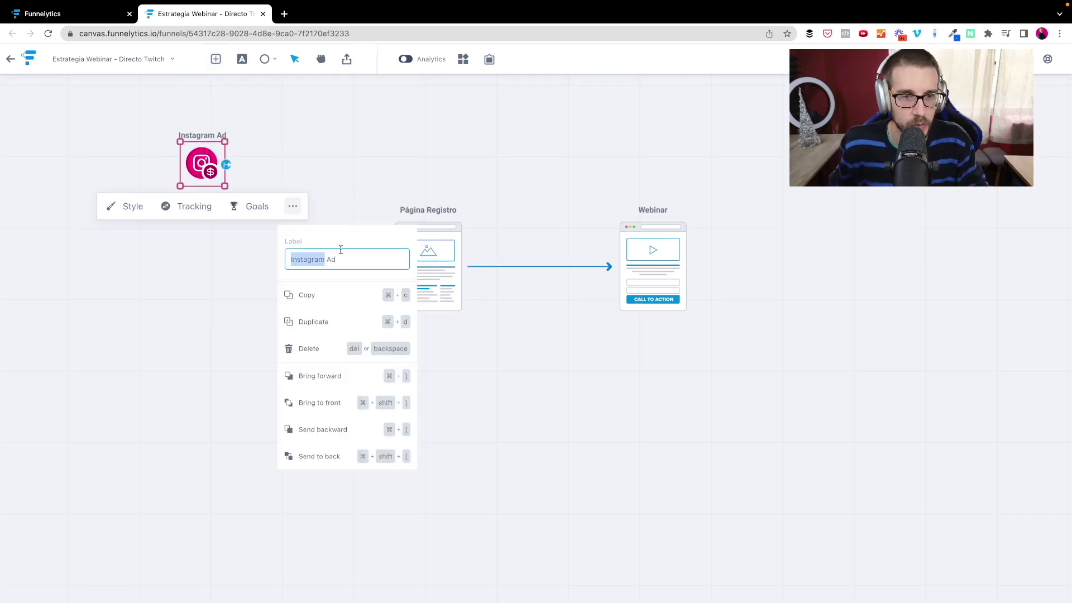
{"action": "triple_click", "coordinate": [341, 250]}
{"action": "type", "text": "Public"}
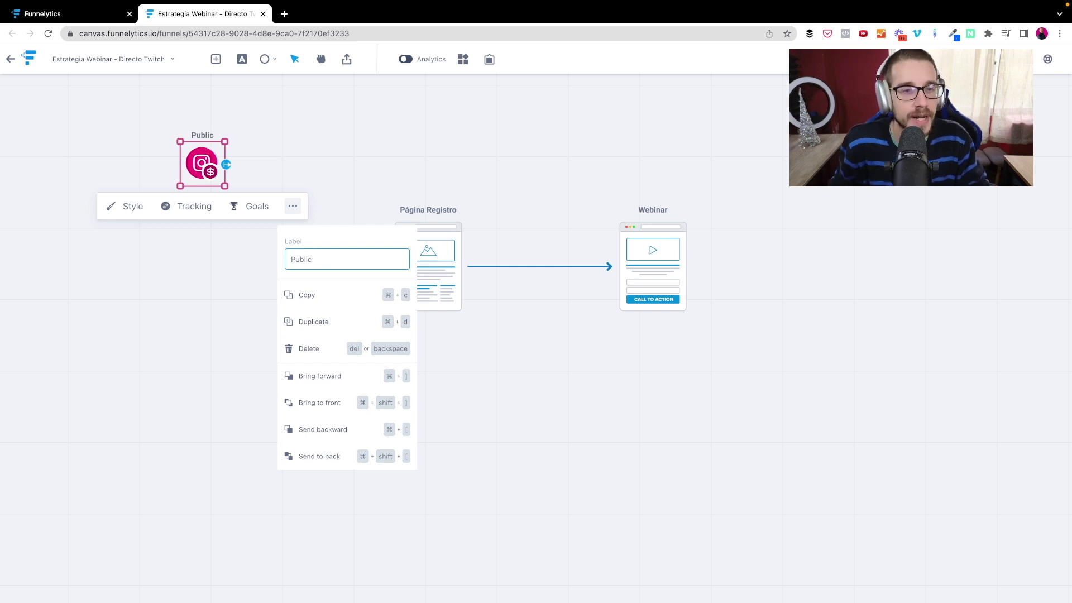
{"action": "type", "text": "idad"}
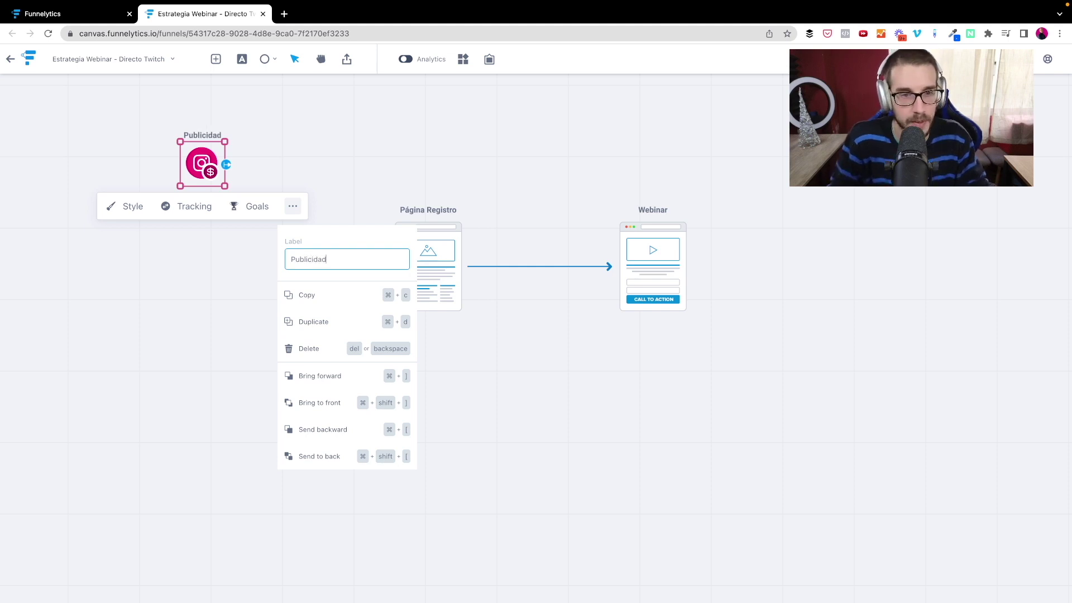
{"action": "left_click", "coordinate": [348, 186]}
- Add the plain Instagram icon from an "in" search and place it directly below Publicidad
{"action": "left_click", "coordinate": [216, 58]}
{"action": "type", "text": "in"}
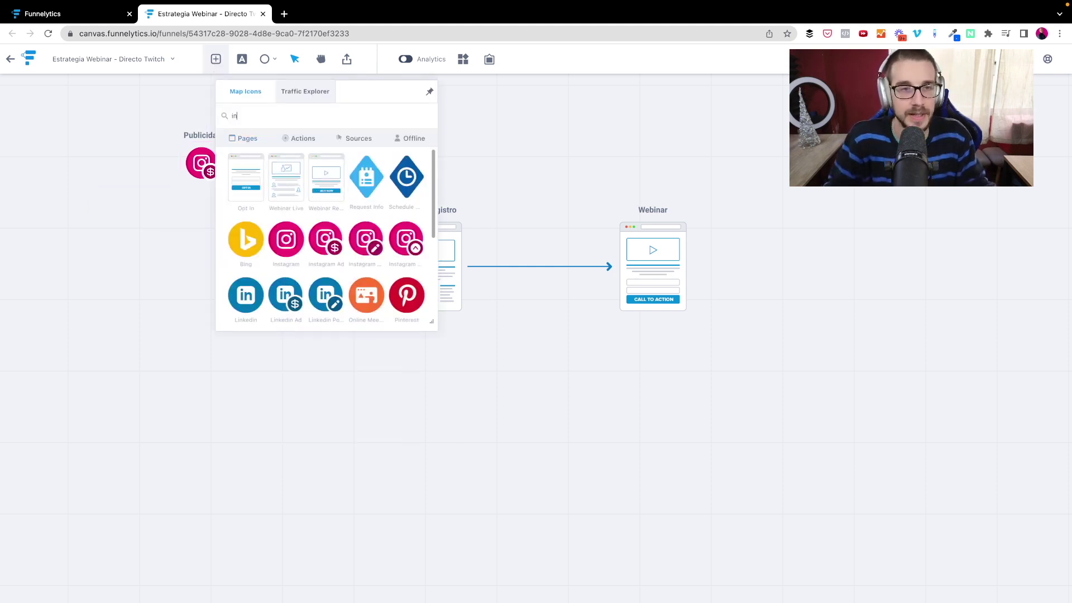
{"action": "left_click", "coordinate": [298, 244]}
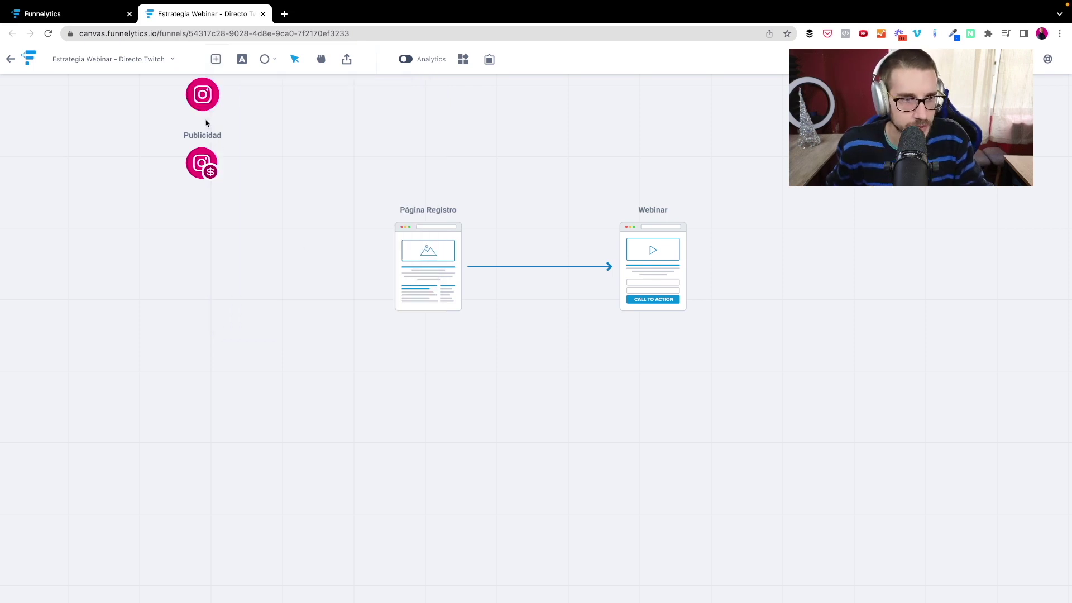
{"action": "left_click_drag", "start_coordinate": [206, 119], "coordinate": [199, 284]}
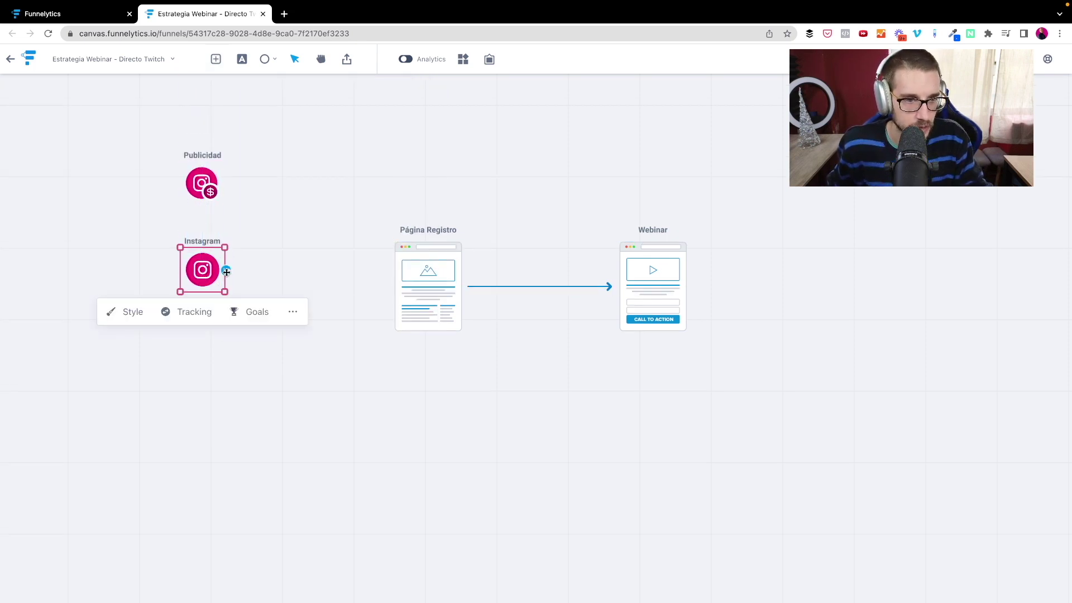
- Label the plain Instagram icon "Contenidos"
{"action": "left_click", "coordinate": [293, 312]}
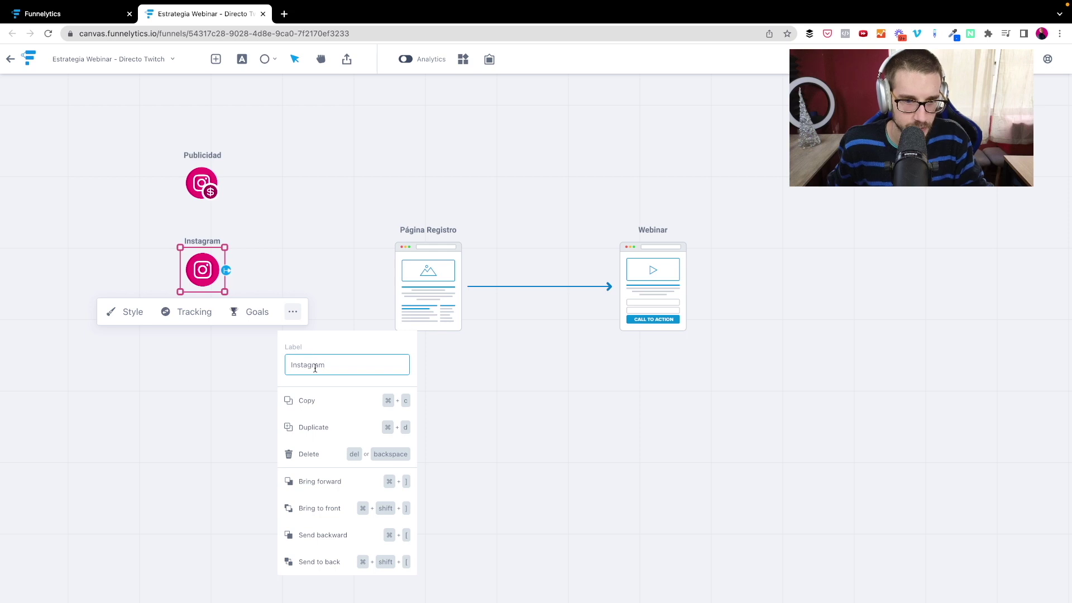
{"action": "double_click", "coordinate": [315, 364]}
{"action": "type", "text": "Contenidos"}
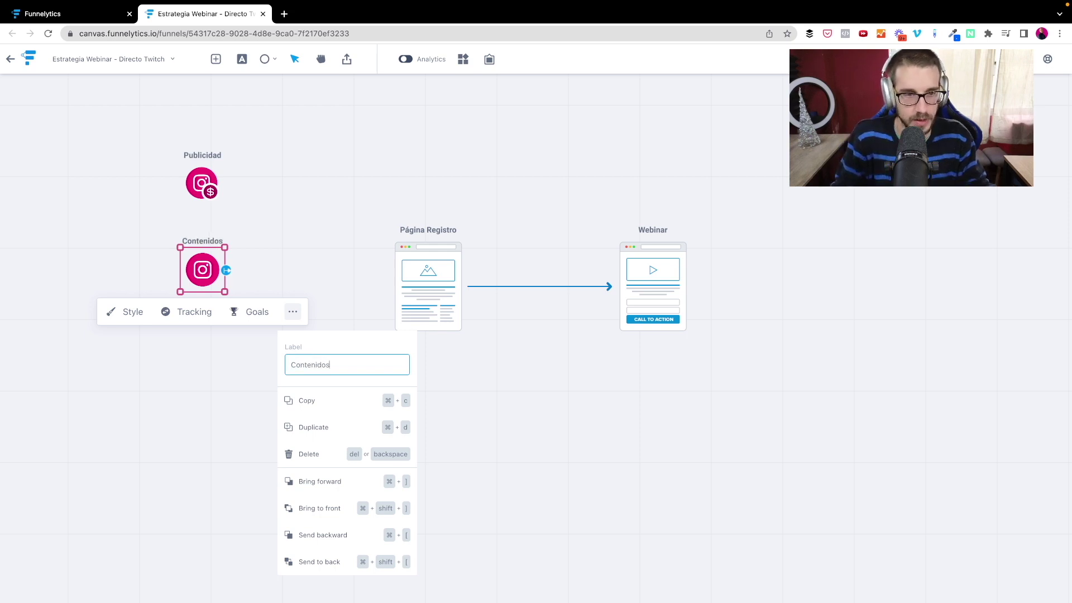
{"action": "left_click", "coordinate": [267, 234]}
- Search the map icons for "per", clear the search and look through the Offline icons for one representing affiliates
{"action": "left_click", "coordinate": [216, 59]}
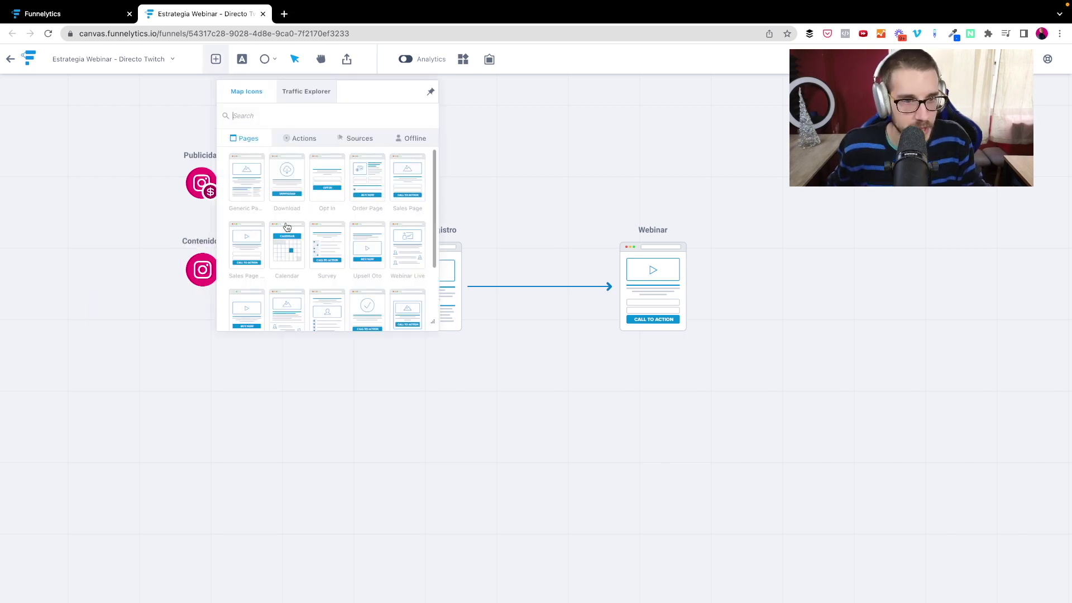
{"action": "type", "text": "per"}
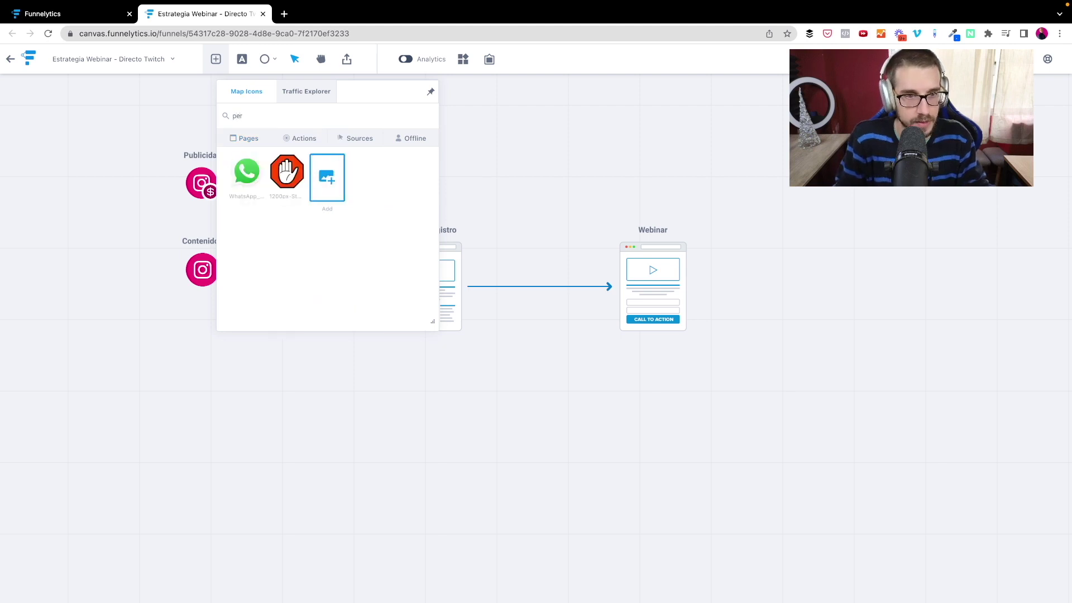
{"action": "key", "text": "BackSpace"}
{"action": "key", "text": "BackSpace"}
{"action": "key", "text": "BackSpace"}
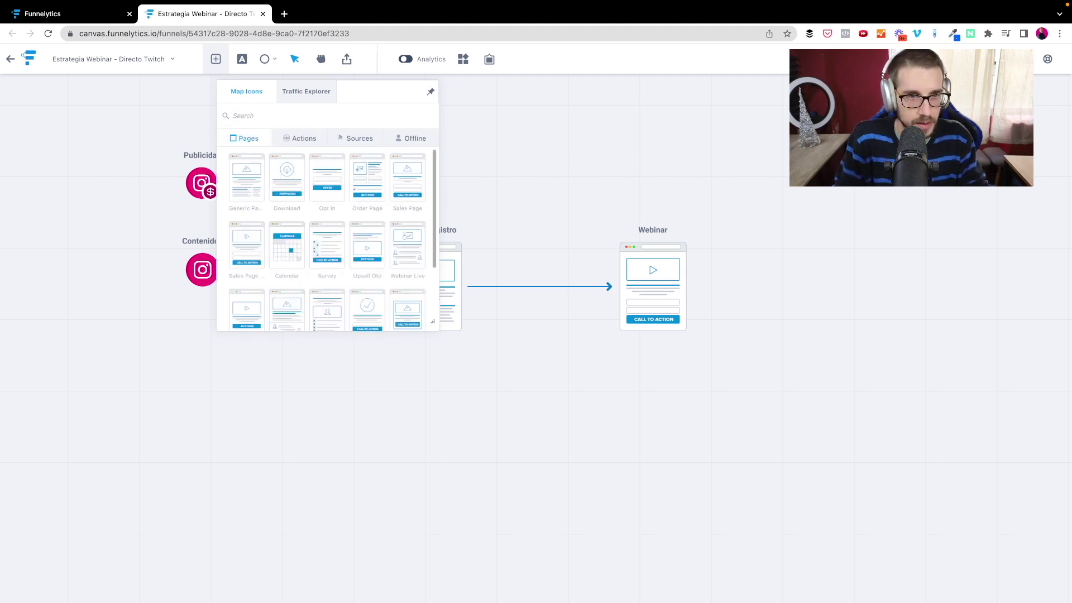
{"action": "left_click", "coordinate": [411, 139]}
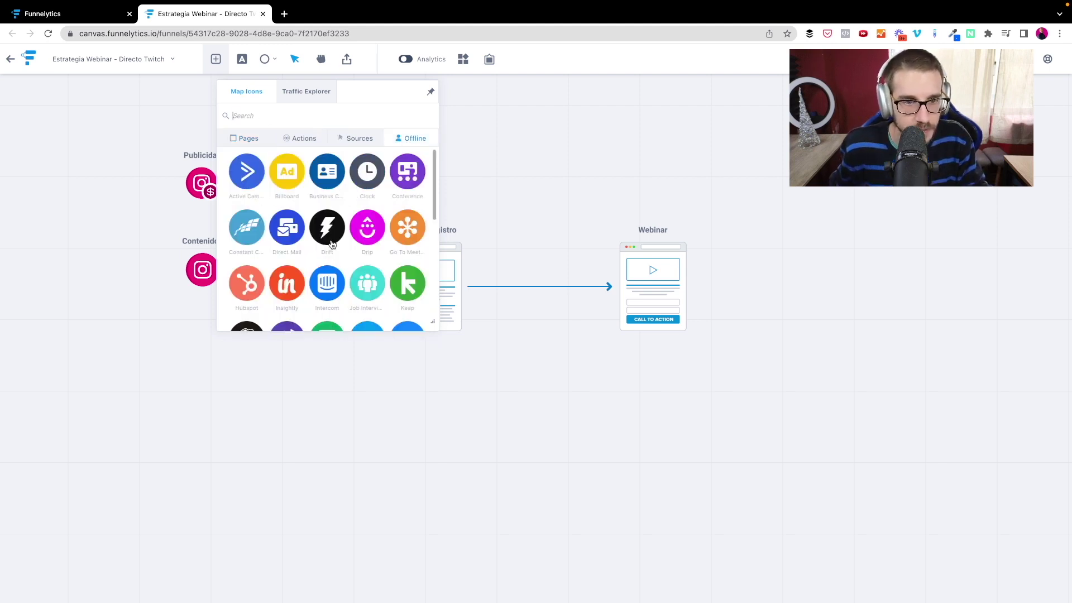
{"action": "scroll", "coordinate": [329, 224], "scroll_direction": "down", "scroll_amount": 5}
{"action": "scroll", "coordinate": [331, 245], "scroll_direction": "up", "scroll_amount": 1}
- Add the Guest Blog icon from the traffic sources and place it below Contenidos
{"action": "left_click", "coordinate": [358, 138]}
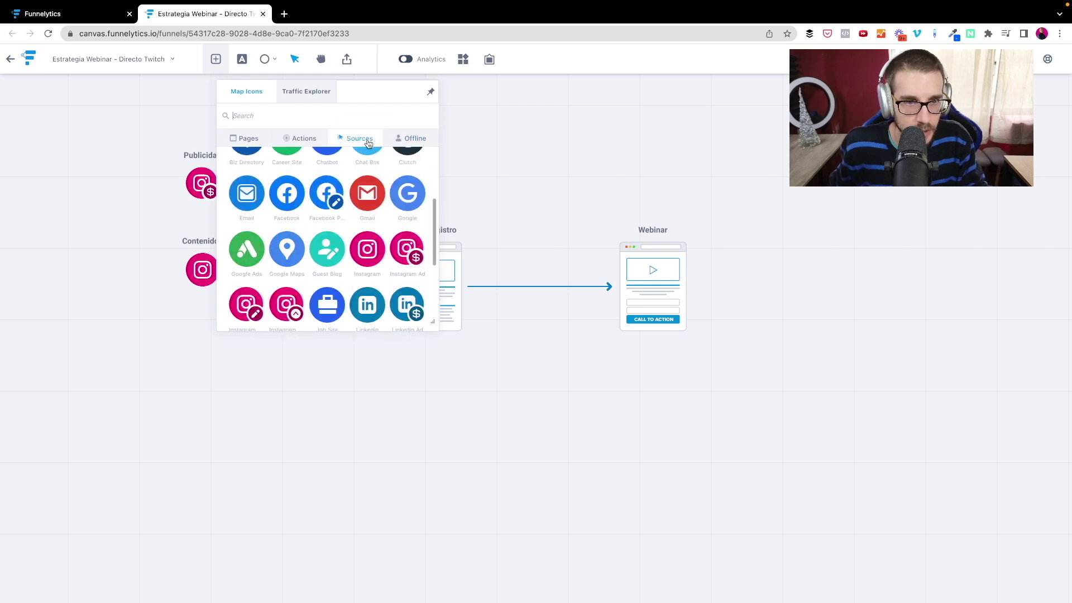
{"action": "scroll", "coordinate": [335, 205], "scroll_direction": "up", "scroll_amount": 1}
{"action": "scroll", "coordinate": [335, 205], "scroll_direction": "up", "scroll_amount": 1}
{"action": "scroll", "coordinate": [336, 190], "scroll_direction": "down", "scroll_amount": 3}
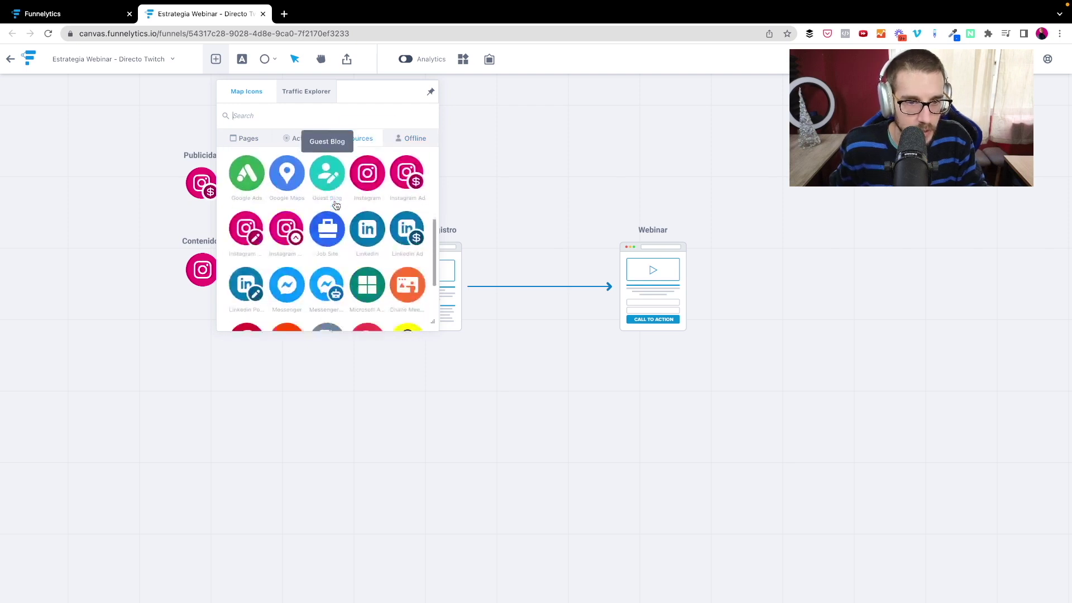
{"action": "scroll", "coordinate": [338, 175], "scroll_direction": "up", "scroll_amount": 1}
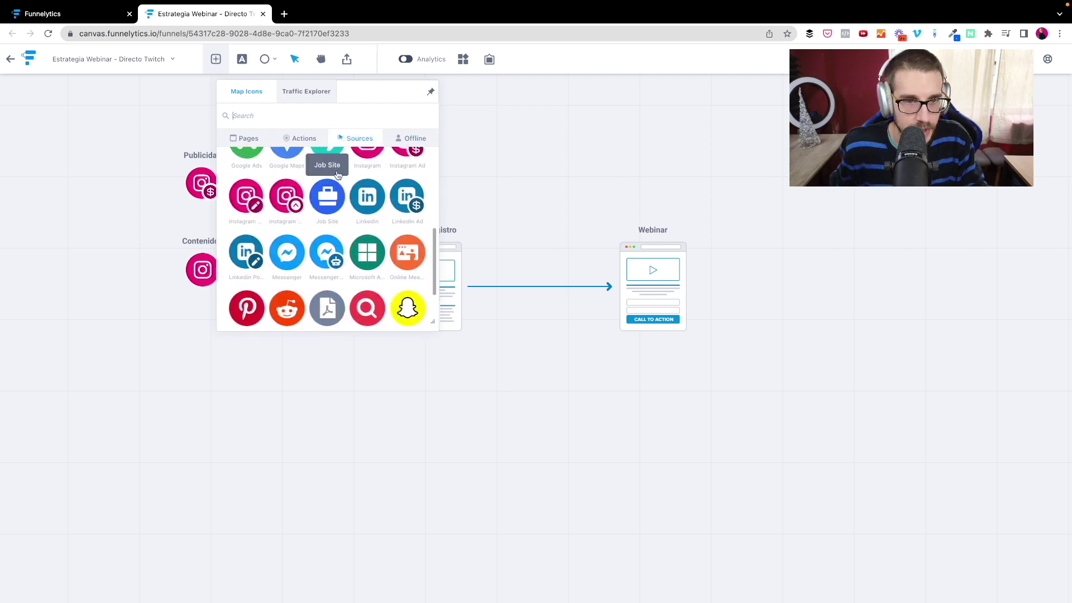
{"action": "scroll", "coordinate": [327, 220], "scroll_direction": "up", "scroll_amount": 2}
{"action": "left_click", "coordinate": [328, 221]}
{"action": "left_click_drag", "start_coordinate": [187, 95], "coordinate": [215, 384]}
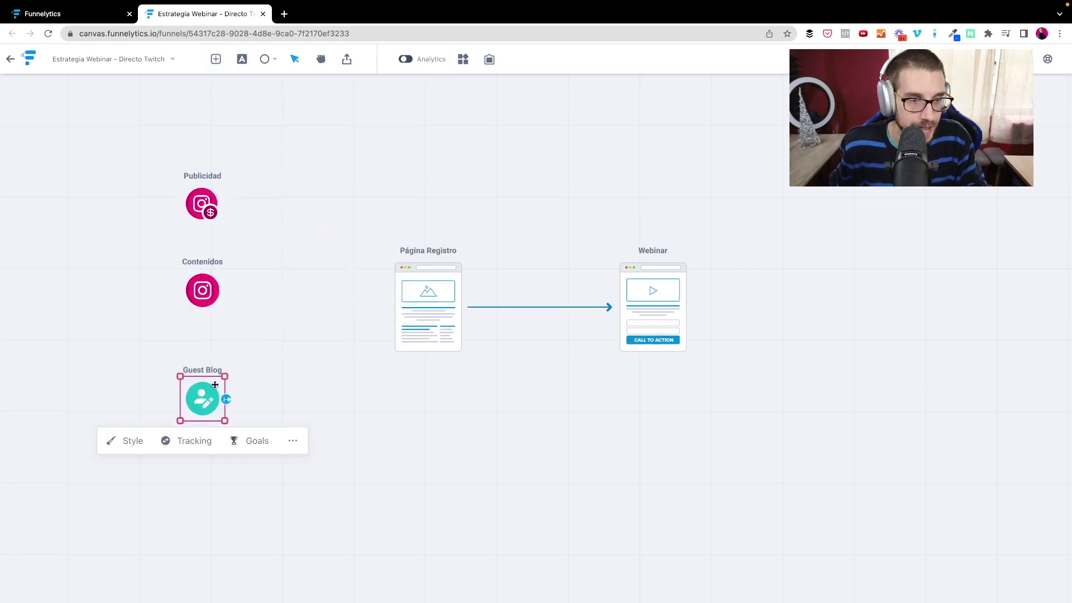
- Label the Guest Blog icon "Afiliados"
{"action": "left_click", "coordinate": [294, 441]}
{"action": "triple_click", "coordinate": [325, 210]}
{"action": "type", "text": "Afiliados"}
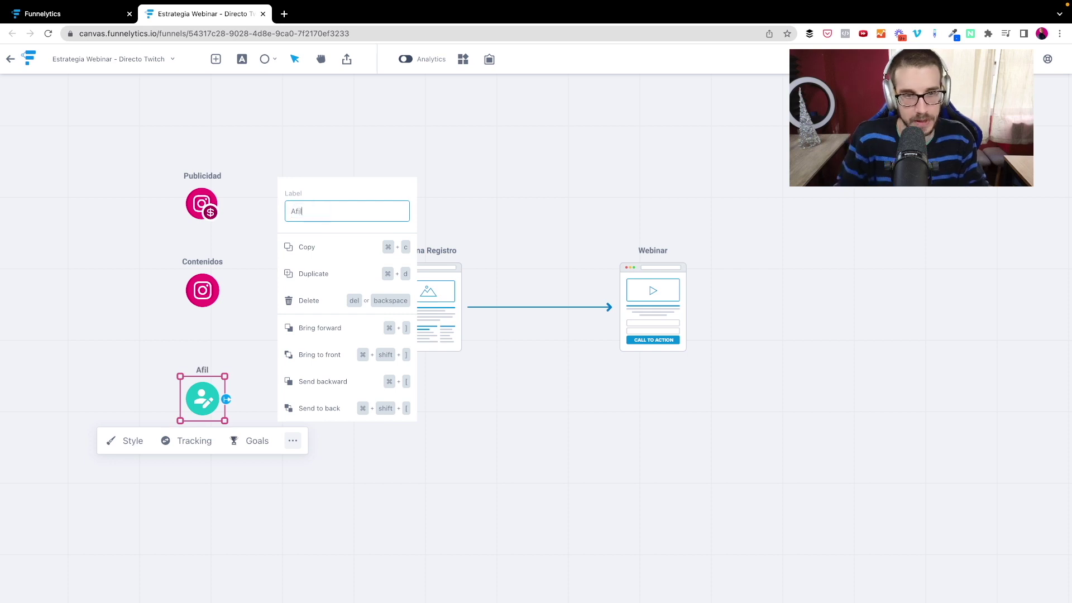
{"action": "left_click", "coordinate": [249, 302]}
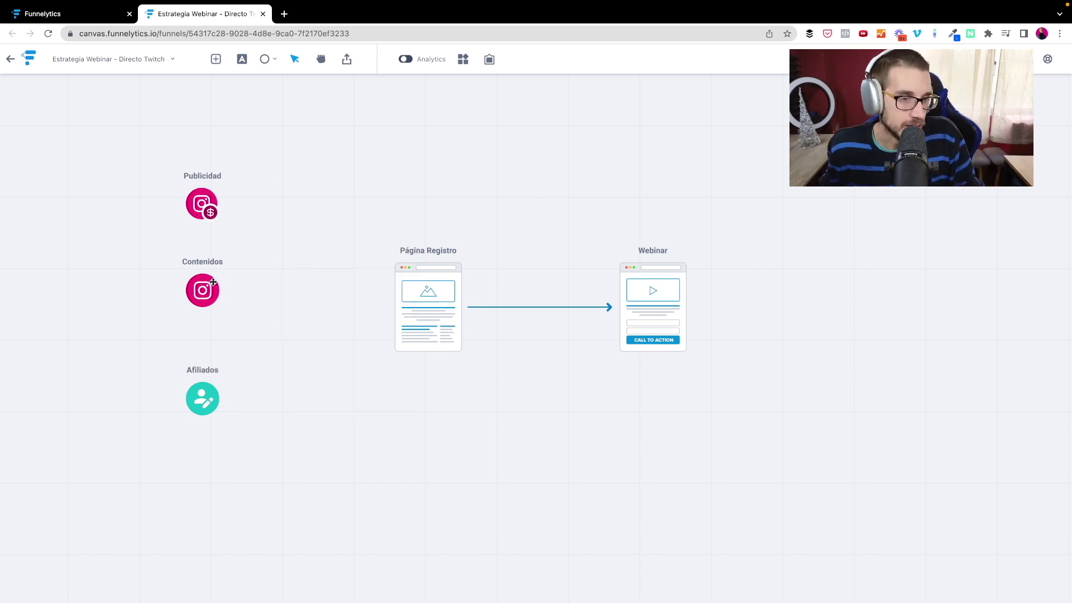
- Search the map icons for "email", add the Email icon and place it below Afiliados
{"action": "left_click", "coordinate": [212, 287]}
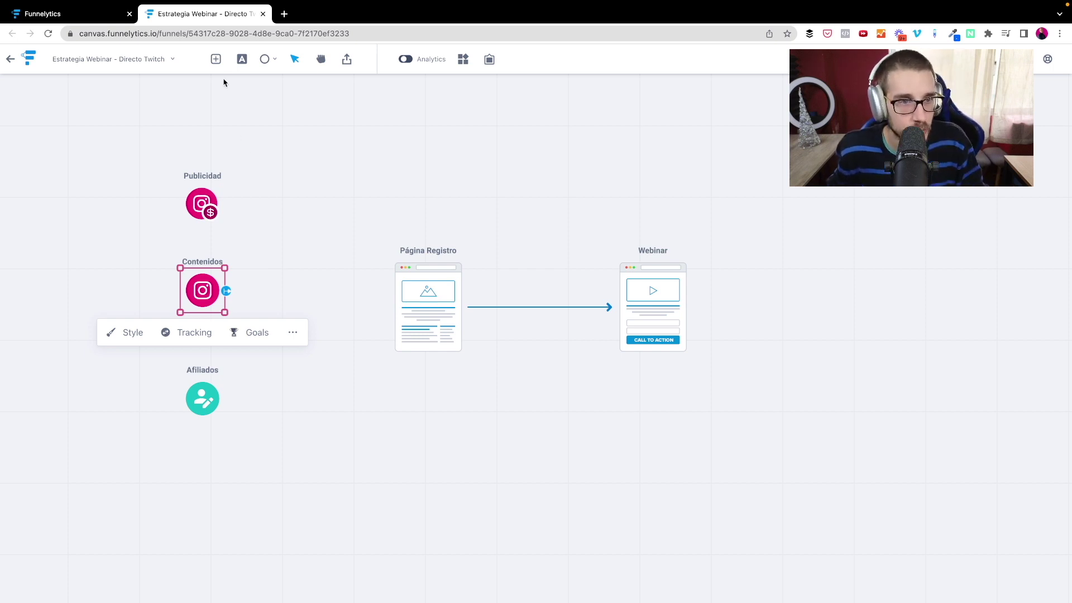
{"action": "left_click", "coordinate": [216, 60]}
{"action": "type", "text": "email"}
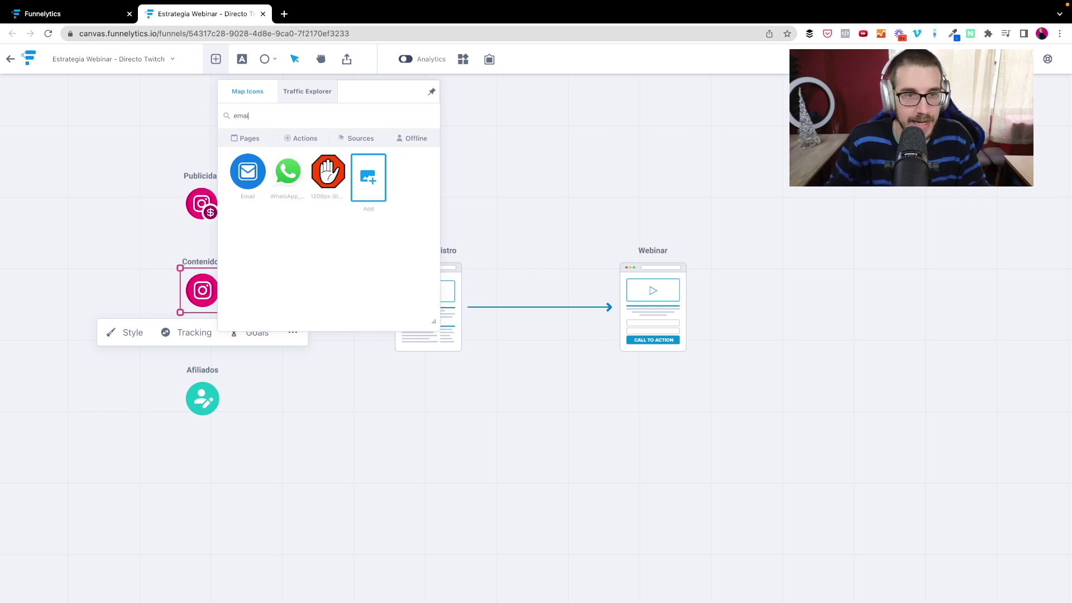
{"action": "left_click", "coordinate": [251, 183]}
{"action": "left_click_drag", "start_coordinate": [203, 95], "coordinate": [206, 502]}
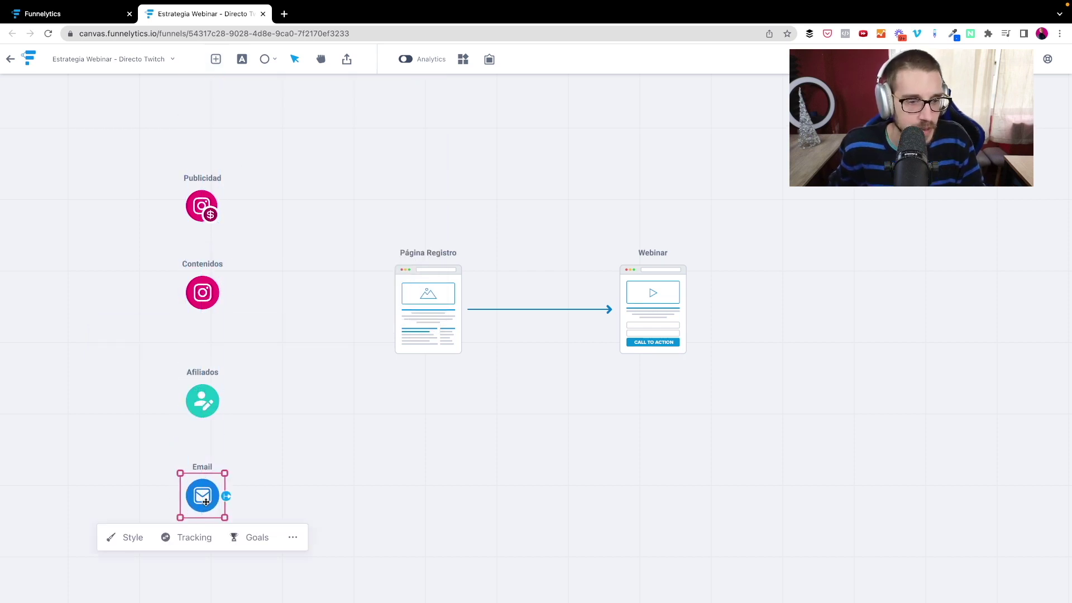
- Label the Email icon "Invitación - BBDD"
{"action": "left_click", "coordinate": [292, 537]}
{"action": "double_click", "coordinate": [334, 307]}
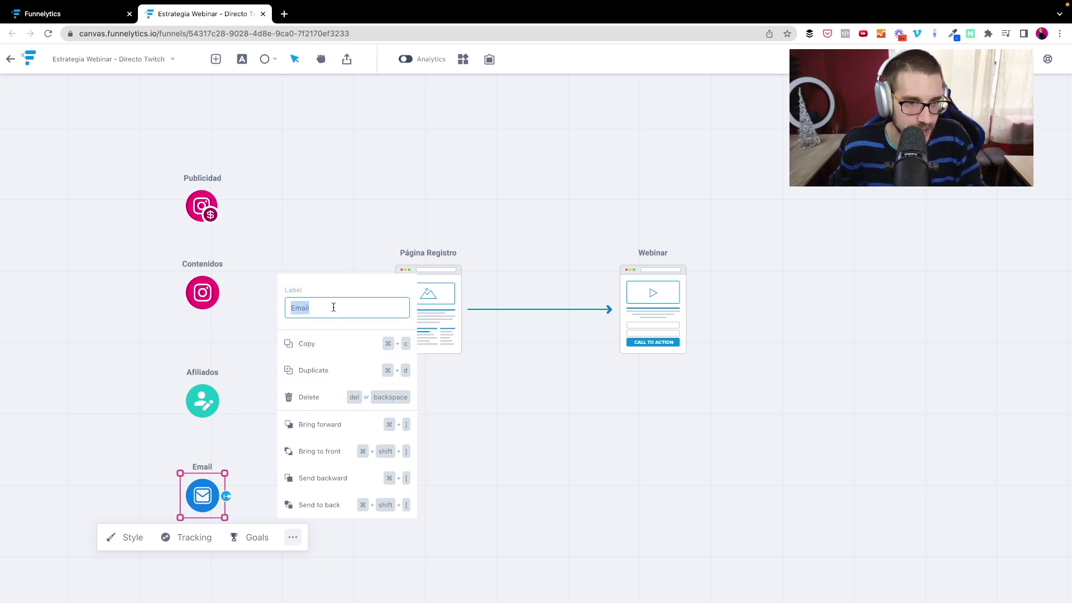
{"action": "type", "text": "Invitación -"}
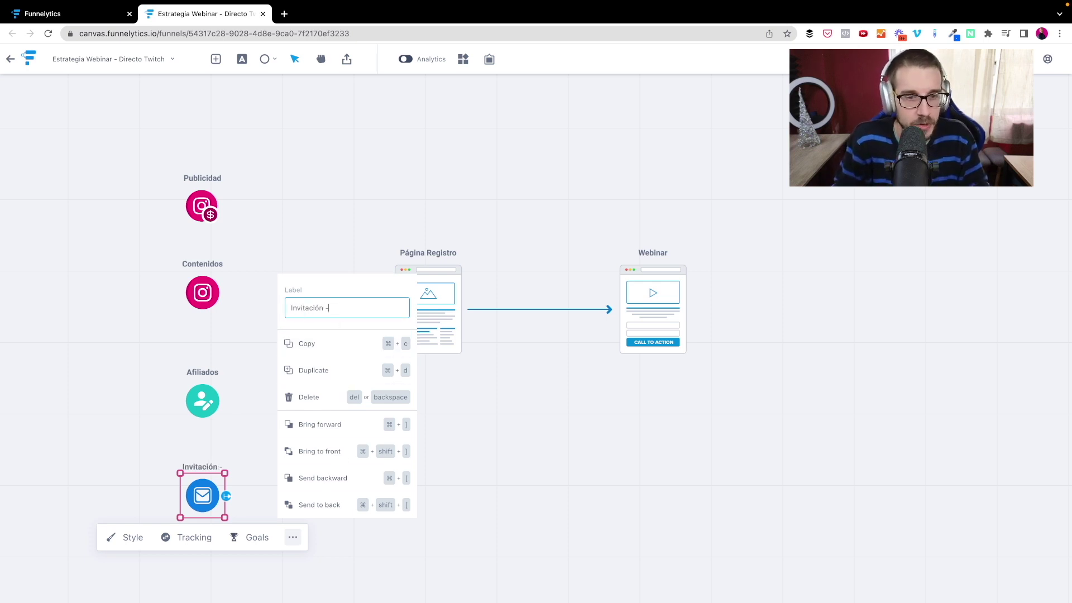
{"action": "type", "text": " BBDD"}
{"action": "left_click", "coordinate": [135, 401]}
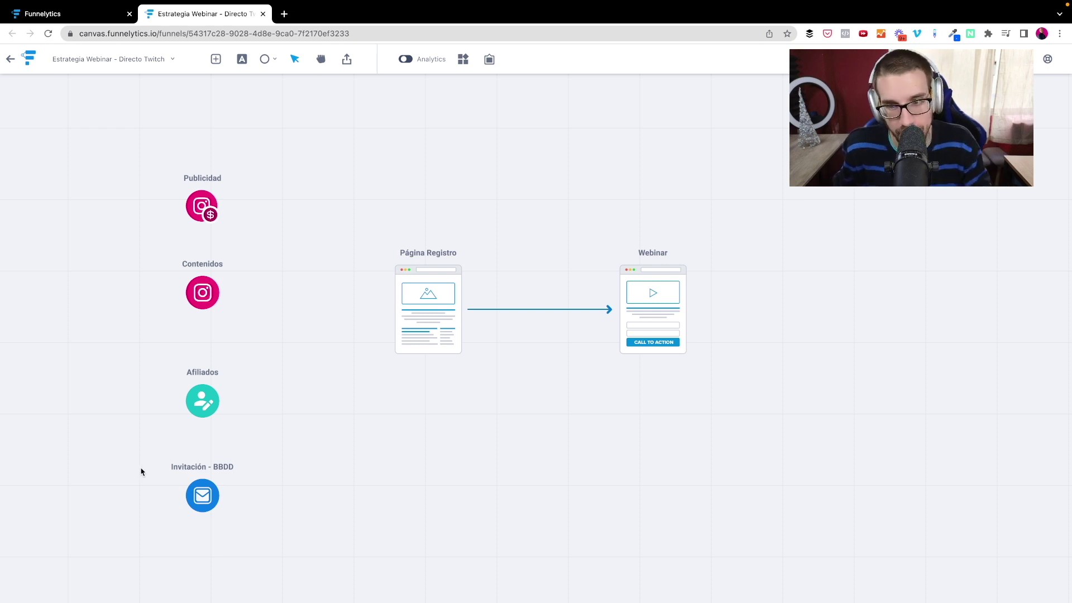
- Connect Publicidad, Contenidos, Afiliados and Invitación - BBDD each to the Página Registro page with arrows
{"action": "left_click", "coordinate": [202, 213]}
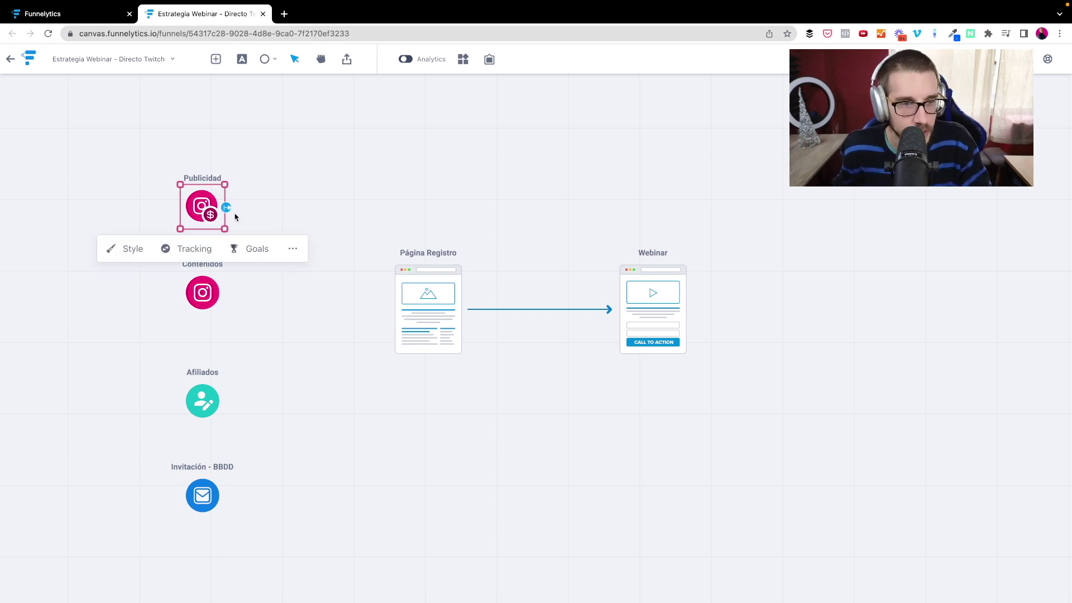
{"action": "left_click_drag", "start_coordinate": [226, 207], "coordinate": [406, 322]}
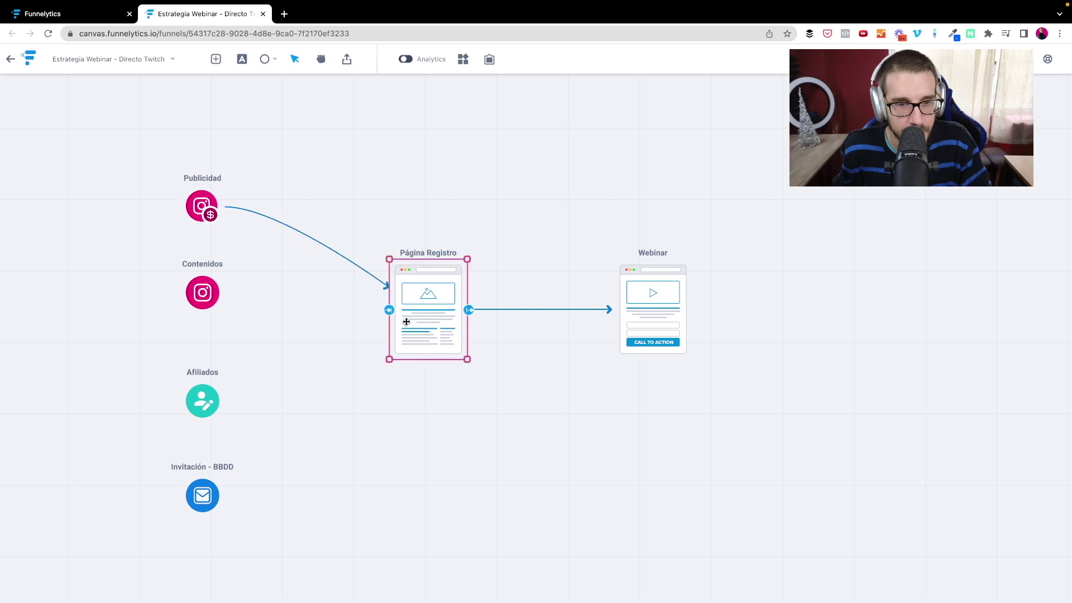
{"action": "left_click", "coordinate": [203, 291]}
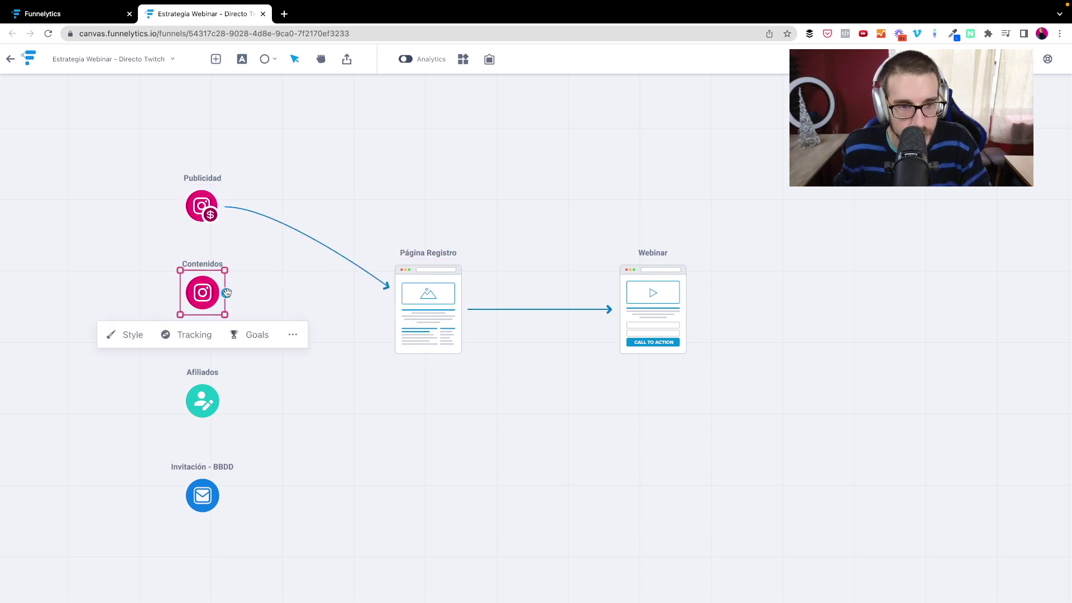
{"action": "left_click_drag", "start_coordinate": [226, 293], "coordinate": [406, 305]}
{"action": "left_click", "coordinate": [203, 390]}
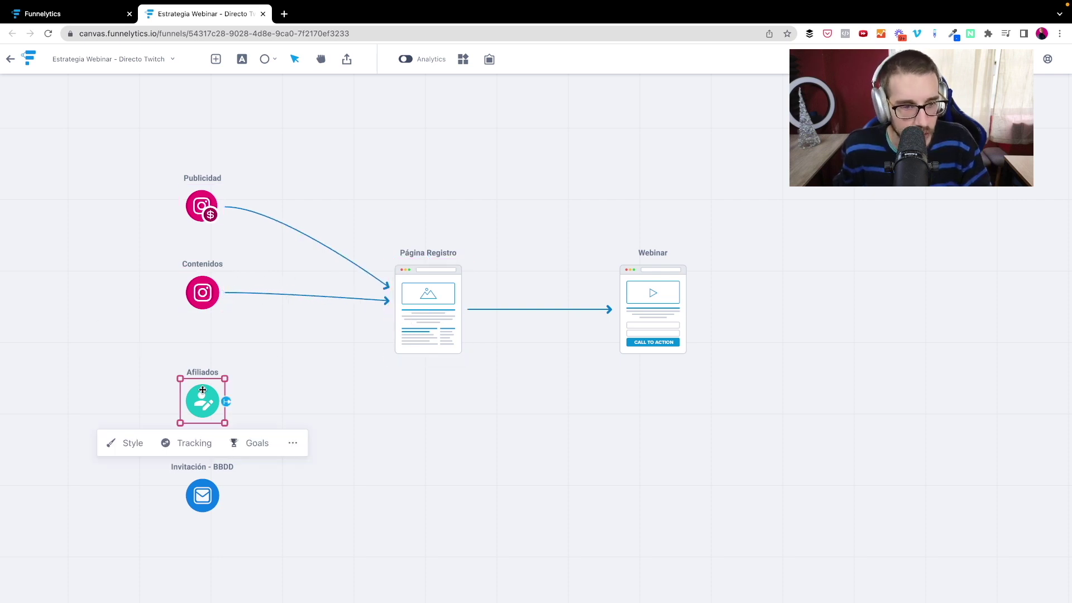
{"action": "left_click_drag", "start_coordinate": [226, 401], "coordinate": [401, 308]}
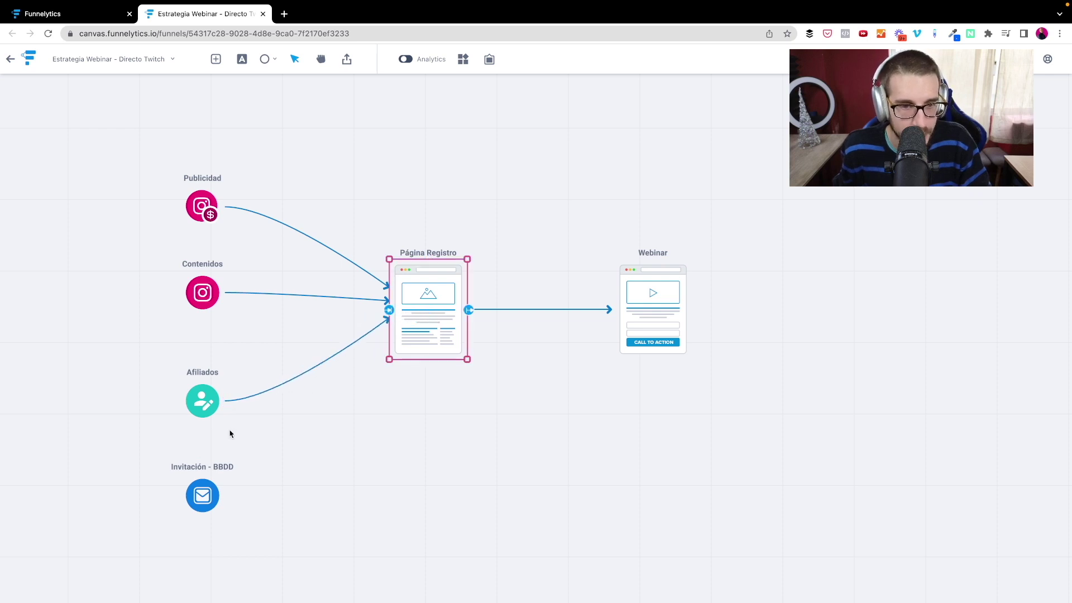
{"action": "left_click", "coordinate": [209, 491]}
{"action": "left_click_drag", "start_coordinate": [226, 496], "coordinate": [427, 316]}
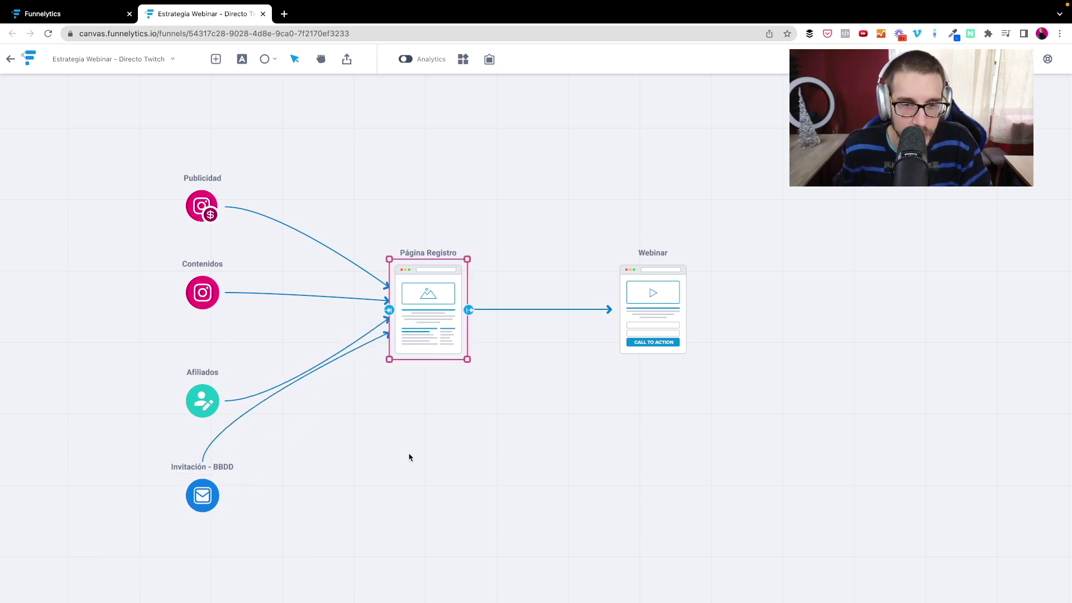
- Space the Página Registro and Webinar pages farther apart horizontally
{"action": "left_click_drag", "start_coordinate": [639, 311], "coordinate": [601, 328]}
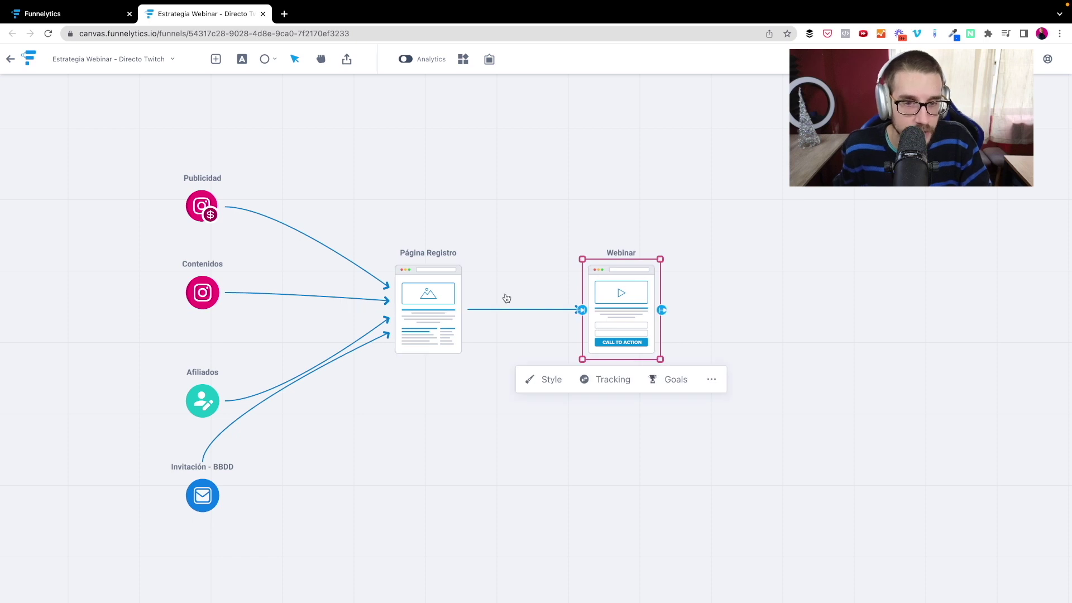
{"action": "mouse_move", "coordinate": [425, 295]}
{"action": "left_mouse_down"}
{"action": "mouse_move", "coordinate": [414, 311]}
{"action": "mouse_move", "coordinate": [414, 301]}
{"action": "left_mouse_up"}
{"action": "left_click_drag", "start_coordinate": [618, 330], "coordinate": [675, 333]}
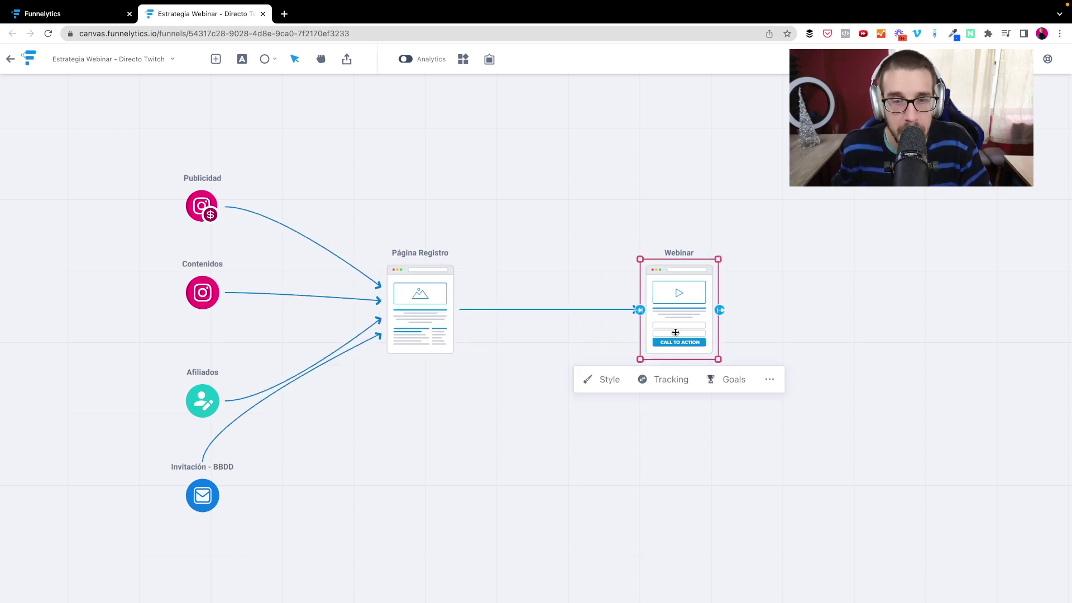
- Copy the Invitación - BBDD email icon and place the copy below the arrow between Página Registro and Webinar
{"action": "left_click", "coordinate": [203, 486]}
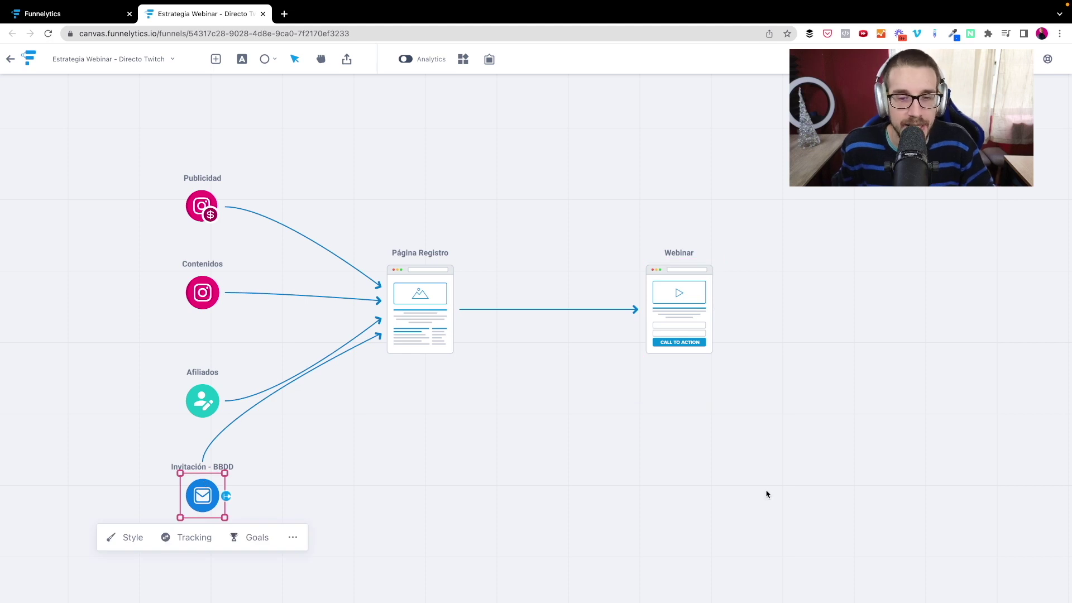
{"action": "key", "text": "ctrl+v"}
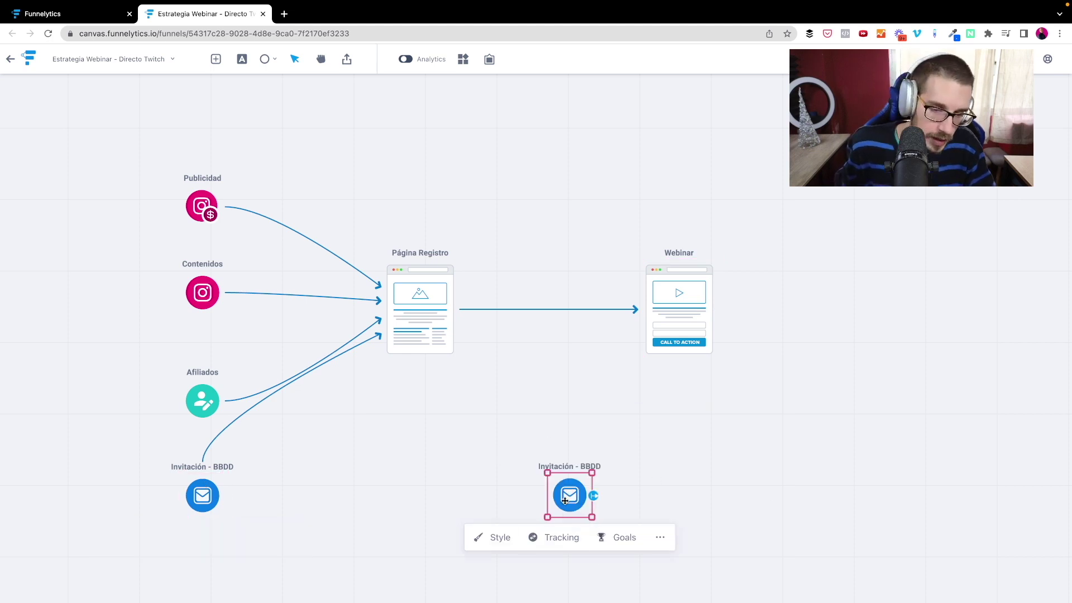
{"action": "left_click_drag", "start_coordinate": [565, 501], "coordinate": [504, 495]}
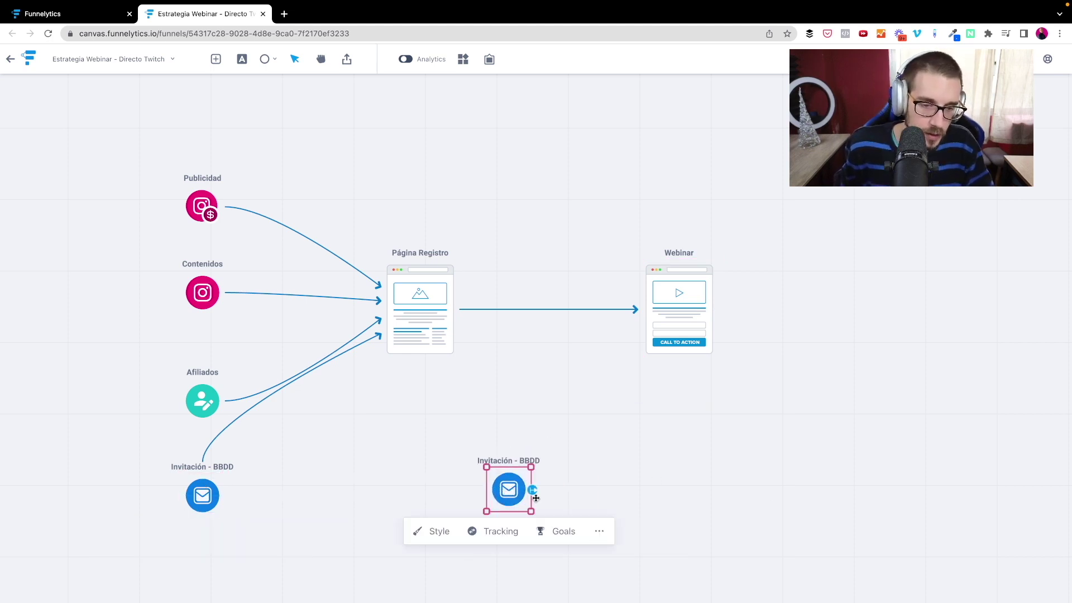
- Label the copied email icon "Correos Prewebinar" and connect it to the Webinar page
{"action": "left_click", "coordinate": [599, 532]}
{"action": "triple_click", "coordinate": [661, 305]}
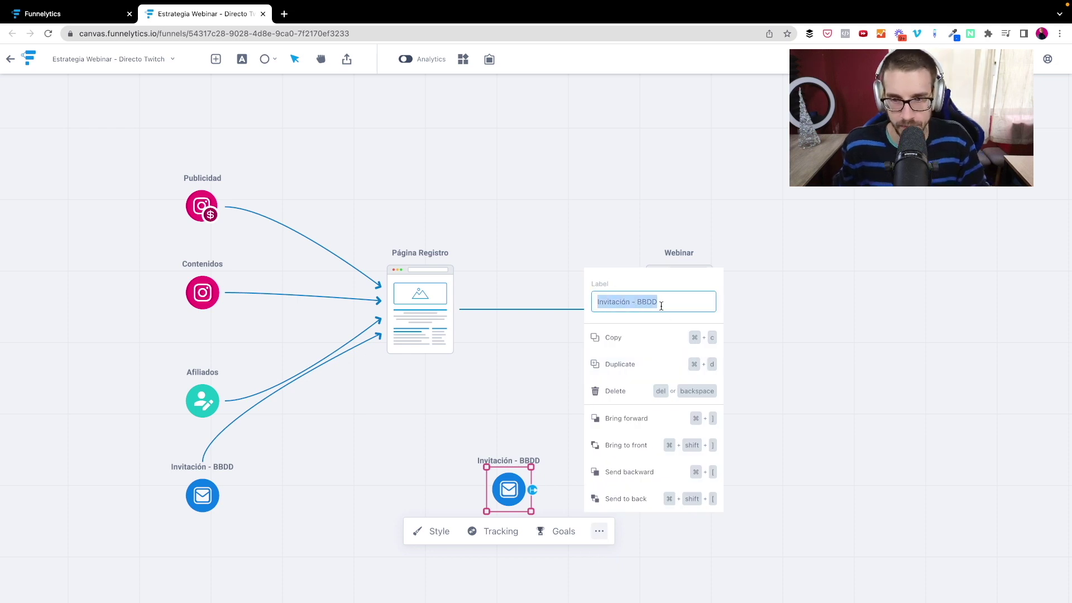
{"action": "type", "text": "Correos Prew"}
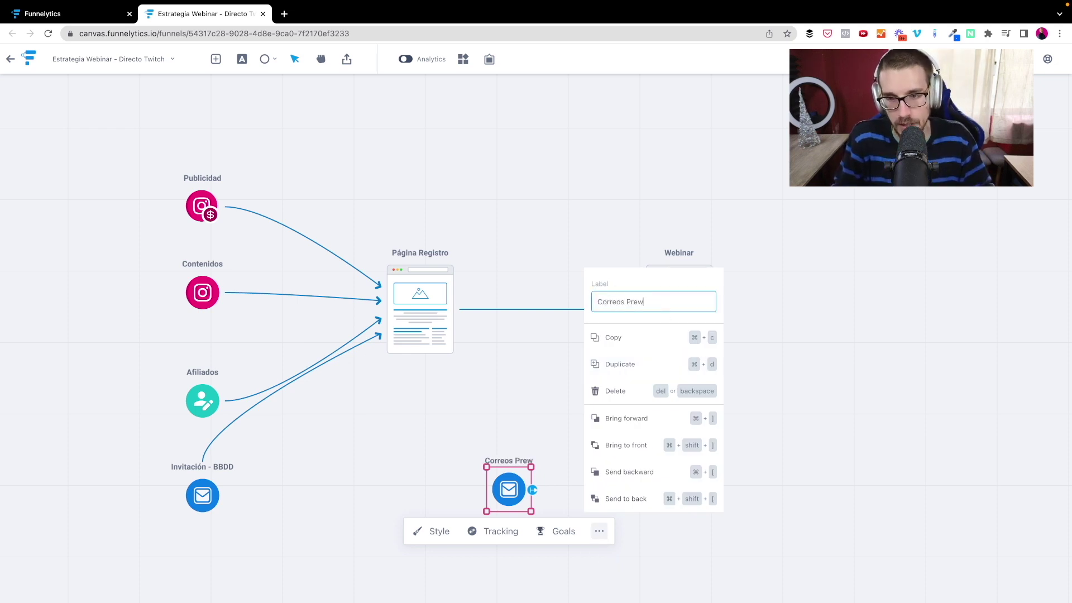
{"action": "type", "text": "ebinar"}
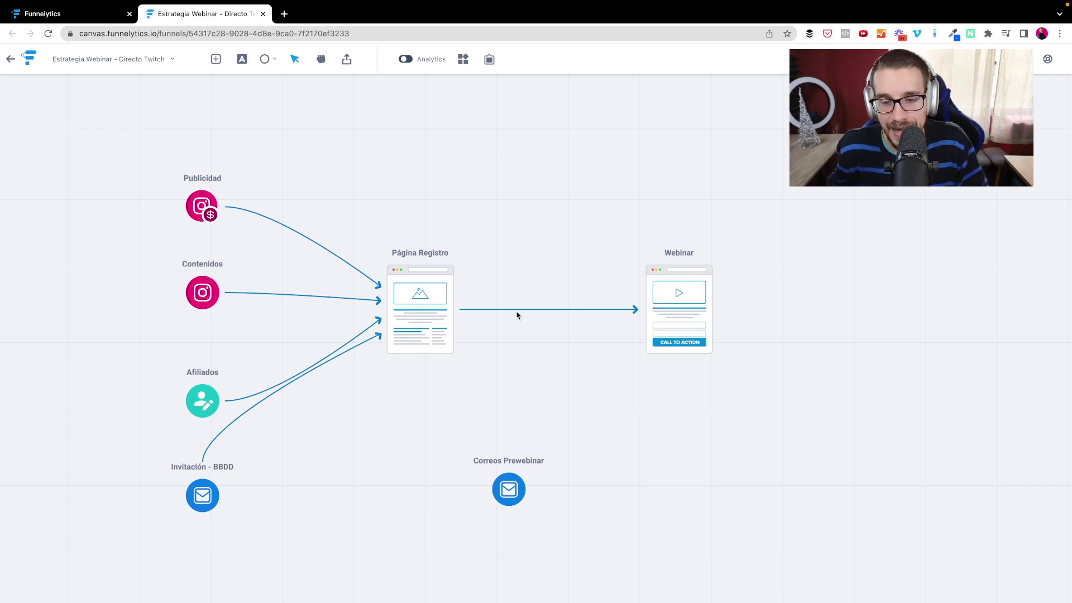
{"action": "left_click", "coordinate": [520, 312]}
{"action": "left_click_drag", "start_coordinate": [511, 478], "coordinate": [674, 335]}
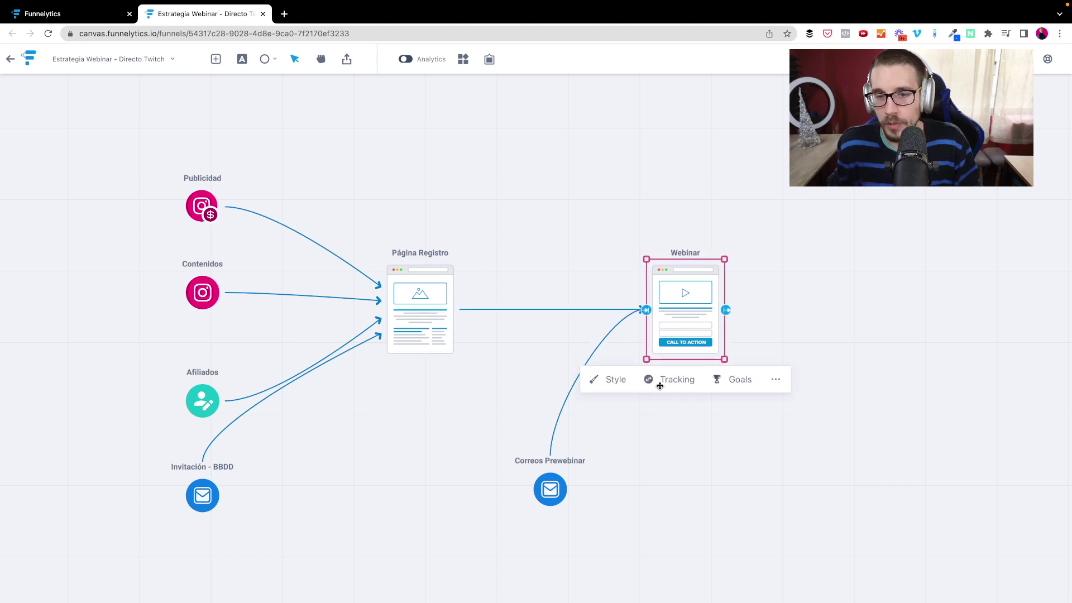
{"action": "left_click", "coordinate": [670, 483]}
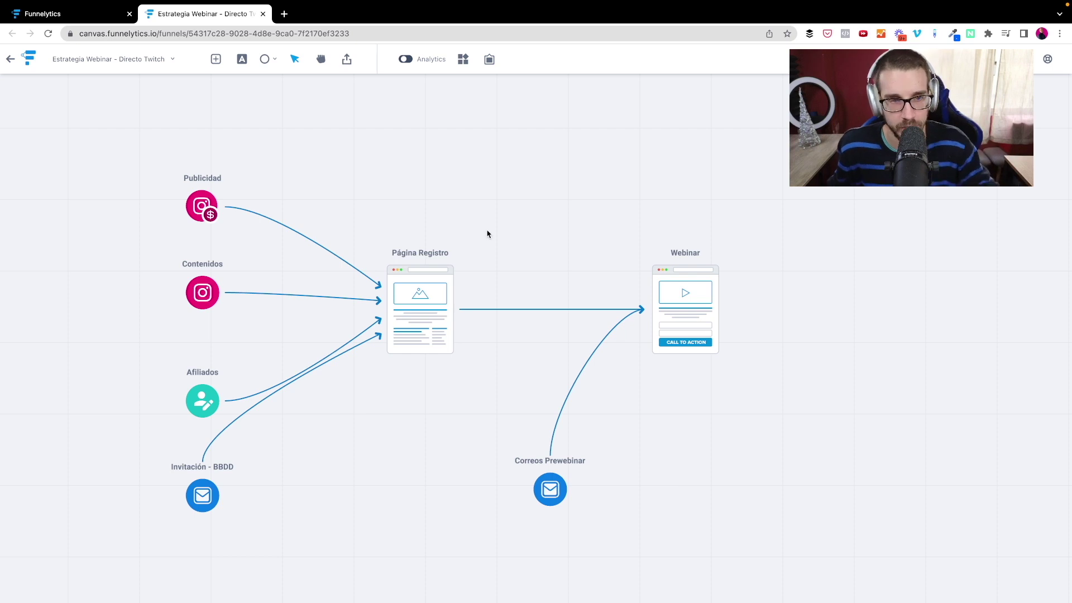
- Add a Sales Page icon from the page icons and place it after the Webinar page, in line with it
{"action": "left_click", "coordinate": [655, 302]}
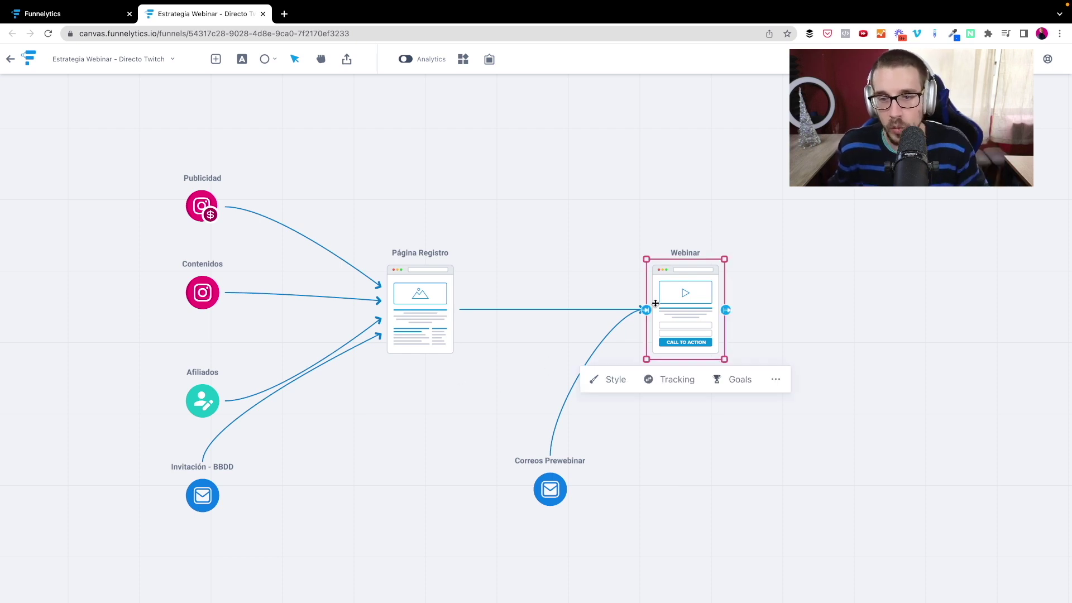
{"action": "left_click", "coordinate": [216, 59]}
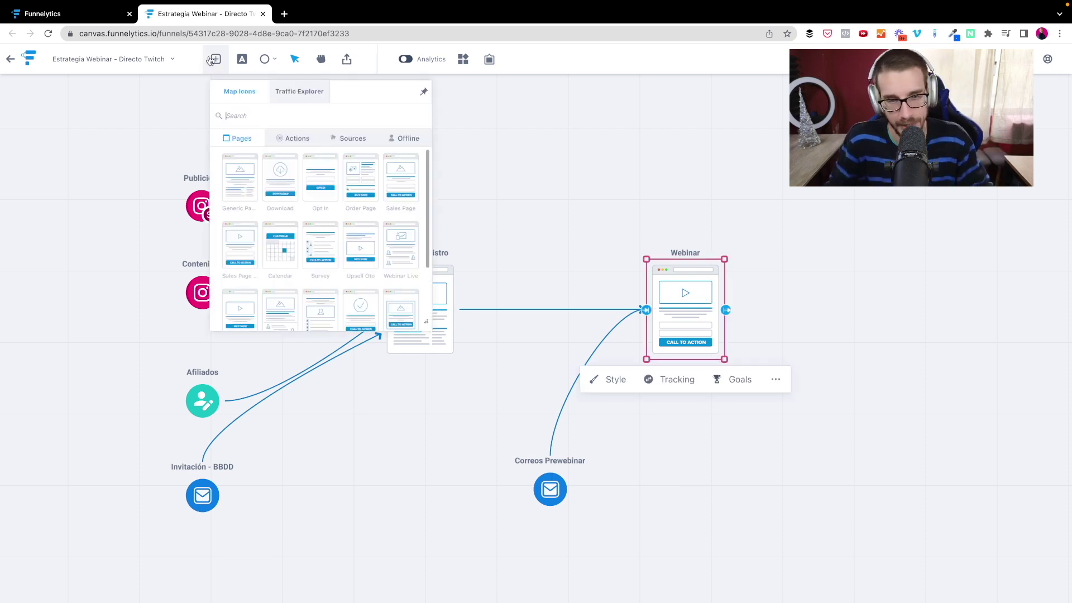
{"action": "type", "text": "pági"}
{"action": "key", "text": "BackSpace"}
{"action": "key", "text": "BackSpace"}
{"action": "key", "text": "BackSpace"}
{"action": "key", "text": "BackSpace"}
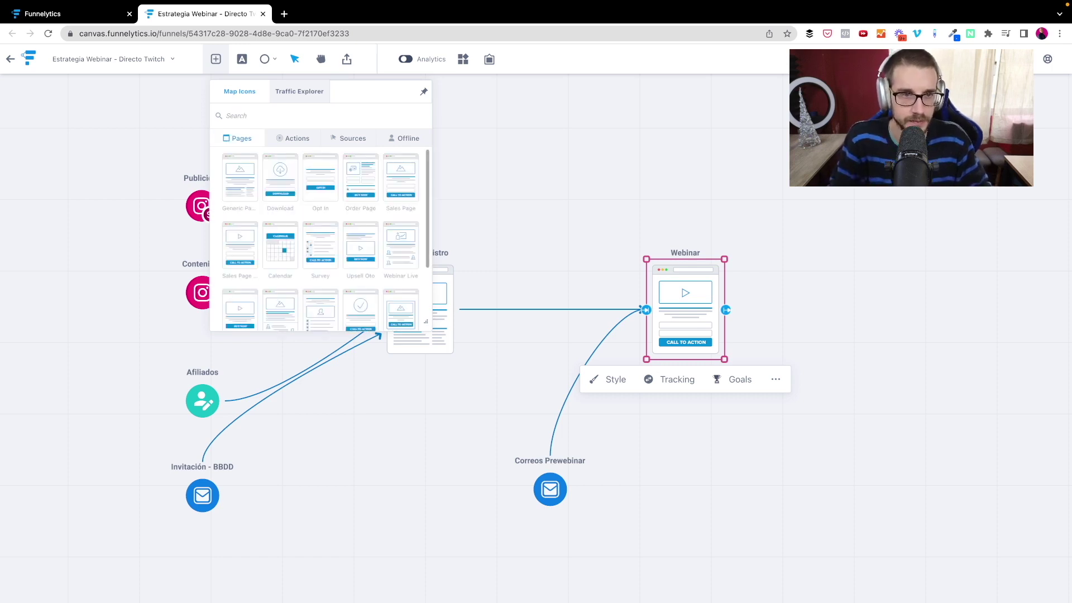
{"action": "left_click", "coordinate": [473, 231]}
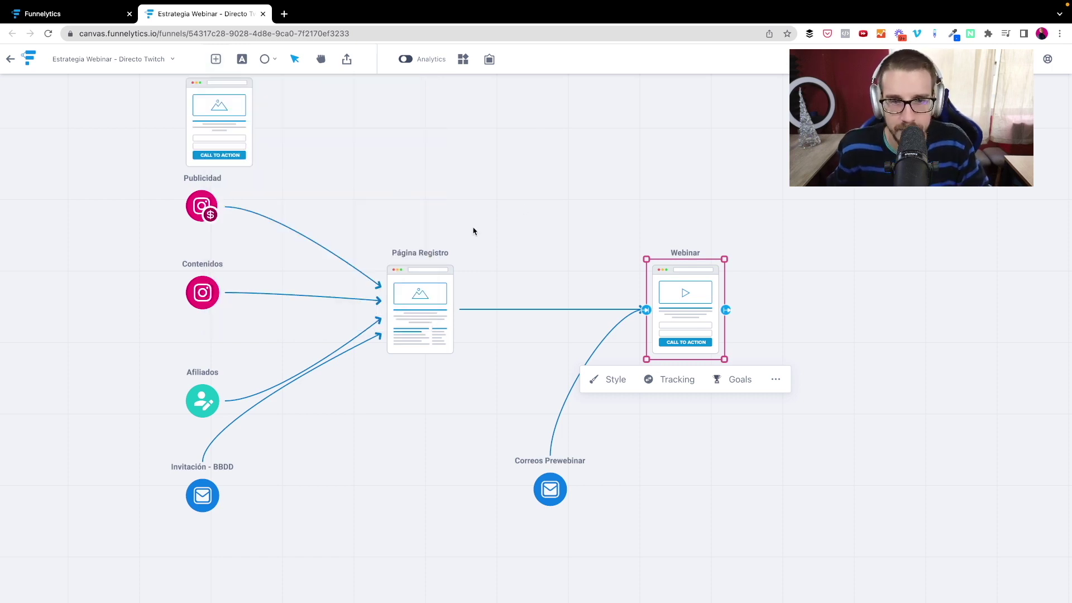
{"action": "left_click_drag", "start_coordinate": [232, 132], "coordinate": [905, 301]}
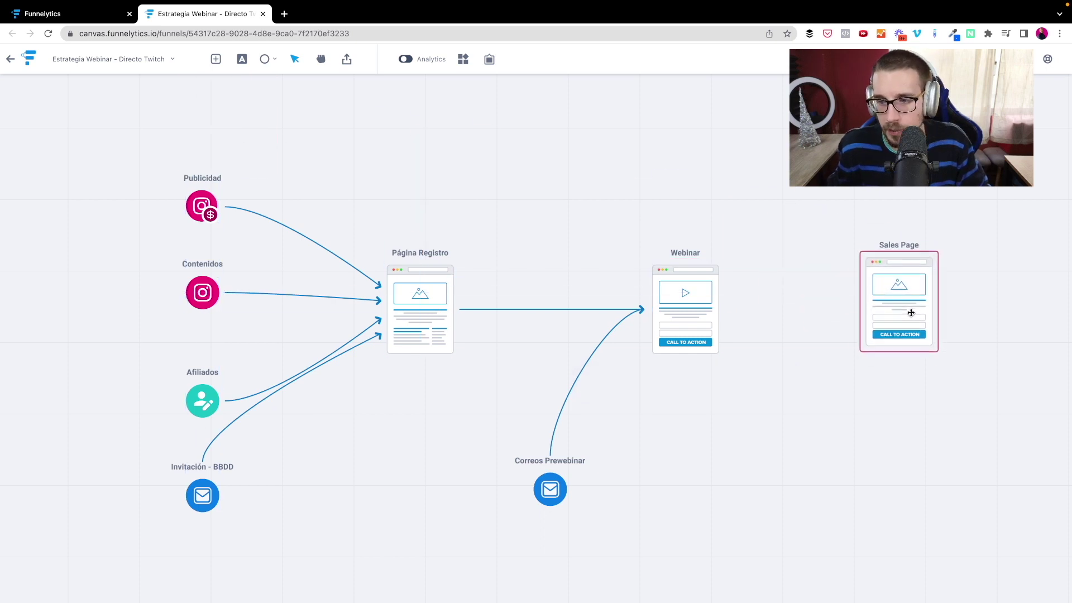
- Connect the Webinar page to the Sales Page with an arrow
{"action": "left_click", "coordinate": [720, 313]}
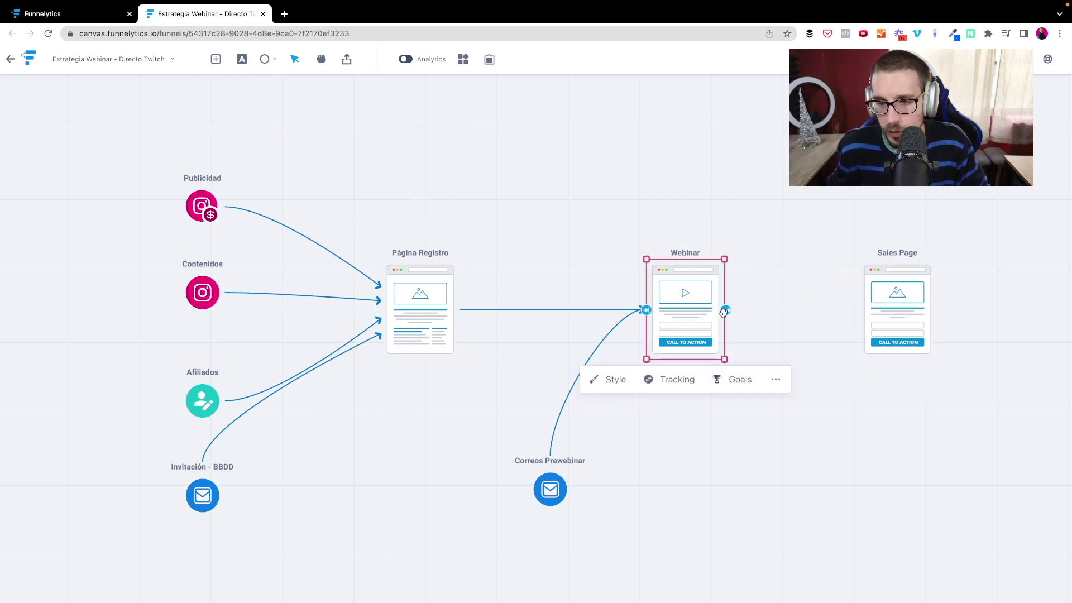
{"action": "left_click_drag", "start_coordinate": [725, 310], "coordinate": [858, 311]}
{"action": "left_click", "coordinate": [873, 304]}
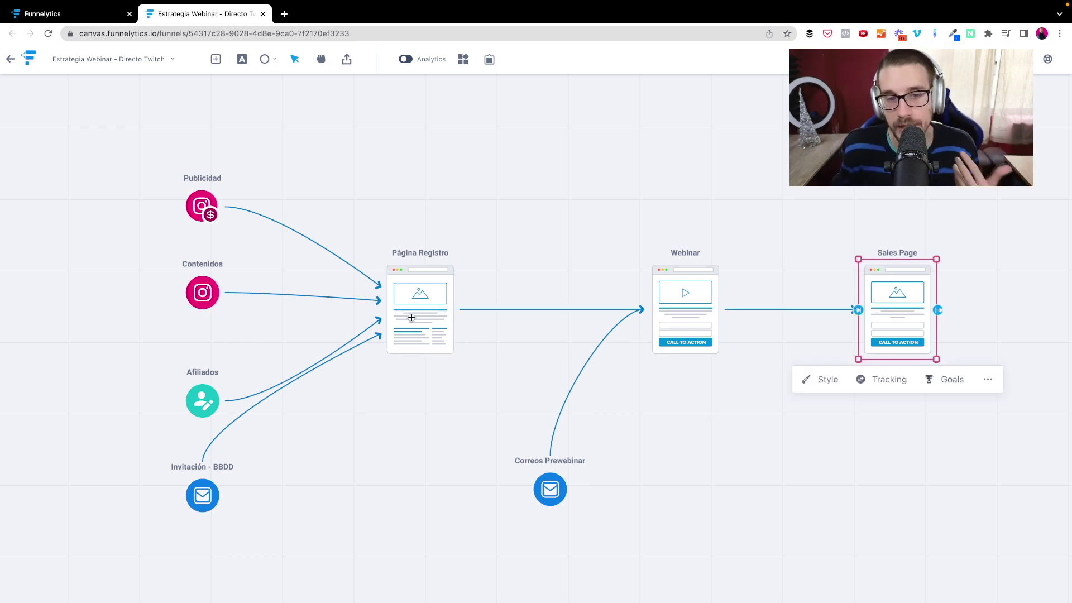
- Copy the Correos Prewebinar email icon and place the copy below the arrow between Webinar and Sales Page
{"action": "left_click", "coordinate": [549, 489]}
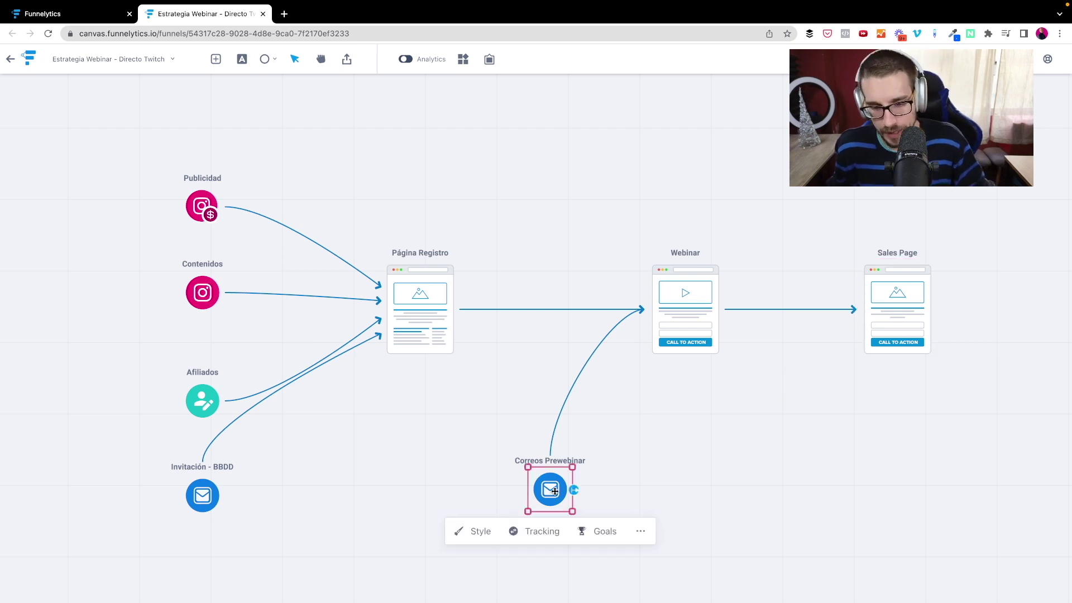
{"action": "key", "text": "ctrl+c"}
{"action": "left_click", "coordinate": [825, 457]}
{"action": "key", "text": "ctrl+v"}
{"action": "left_click_drag", "start_coordinate": [824, 450], "coordinate": [816, 471]}
- Label the new email icon "Correos de venta" and connect it to the Sales Page
{"action": "left_click", "coordinate": [909, 514]}
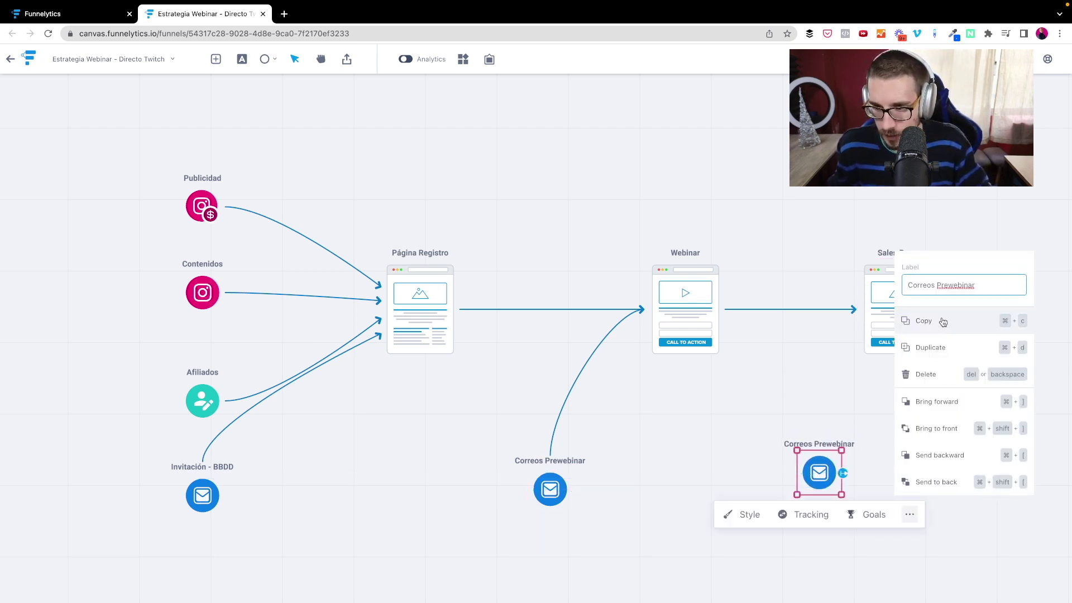
{"action": "triple_click", "coordinate": [945, 285]}
{"action": "type", "text": "Correos de"}
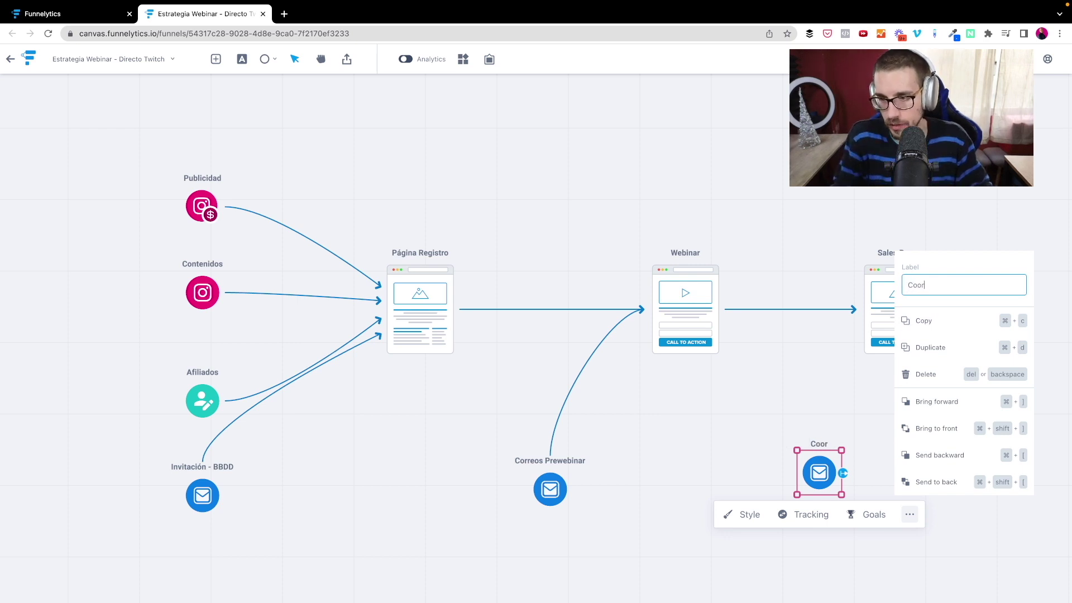
{"action": "type", "text": " venta"}
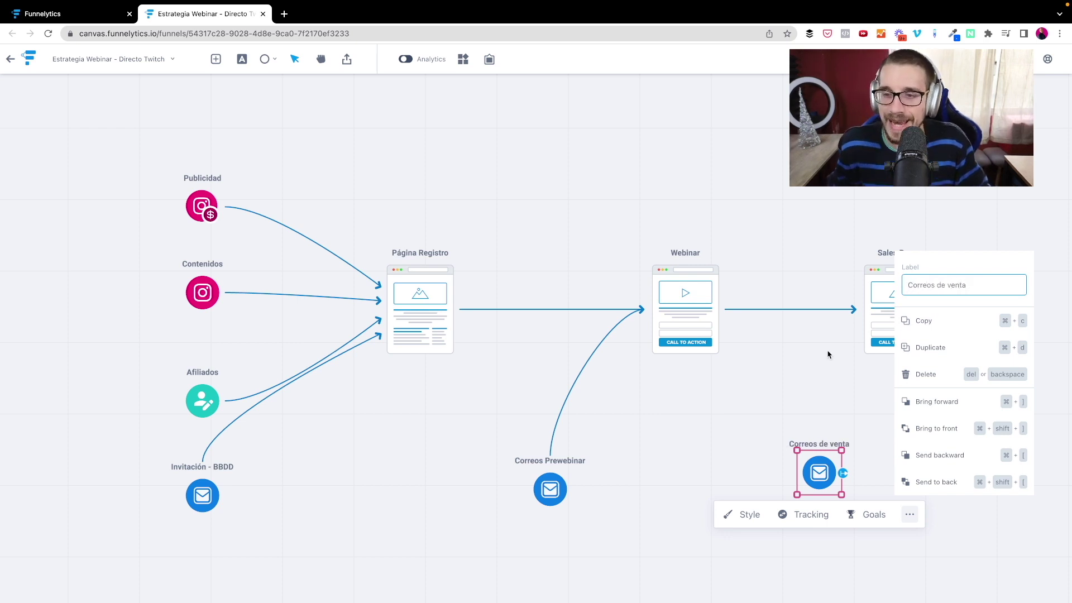
{"action": "left_click", "coordinate": [814, 400]}
{"action": "left_click", "coordinate": [824, 477]}
{"action": "left_click_drag", "start_coordinate": [841, 473], "coordinate": [894, 332]}
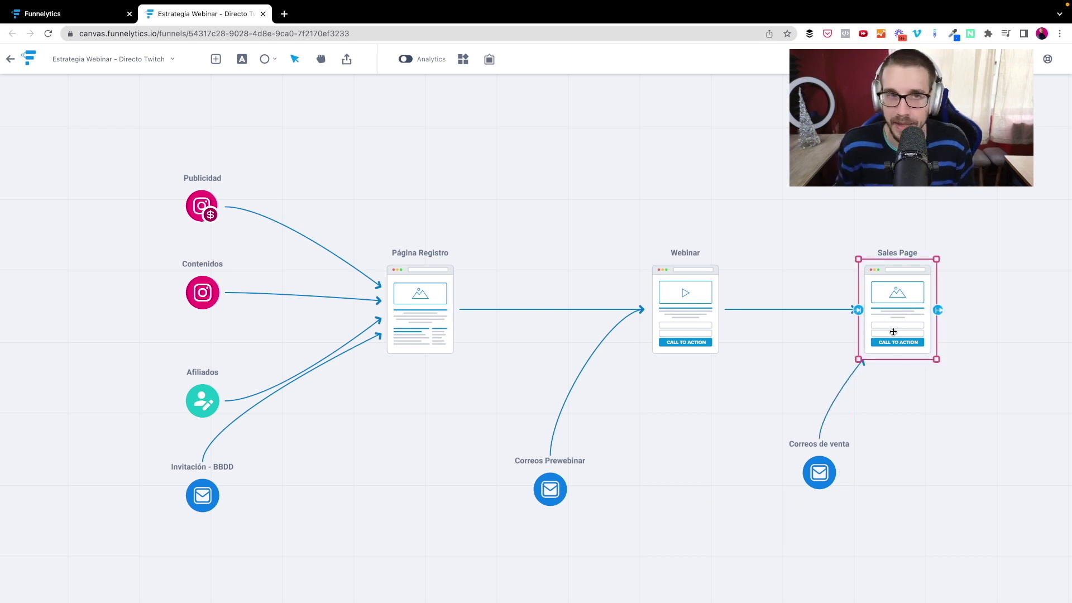